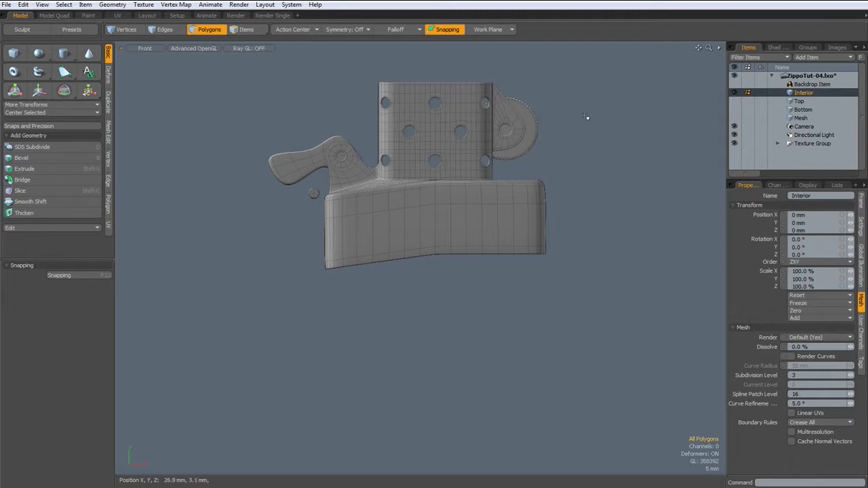
# Delete the leftover box polygons from the Mesh item.
pyautogui.click(795, 118)
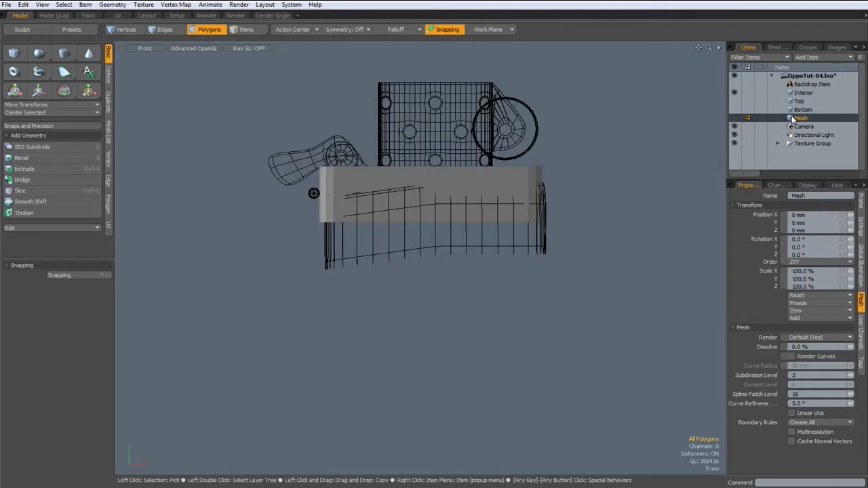
pyautogui.click(427, 185)
pyautogui.press('Delete')
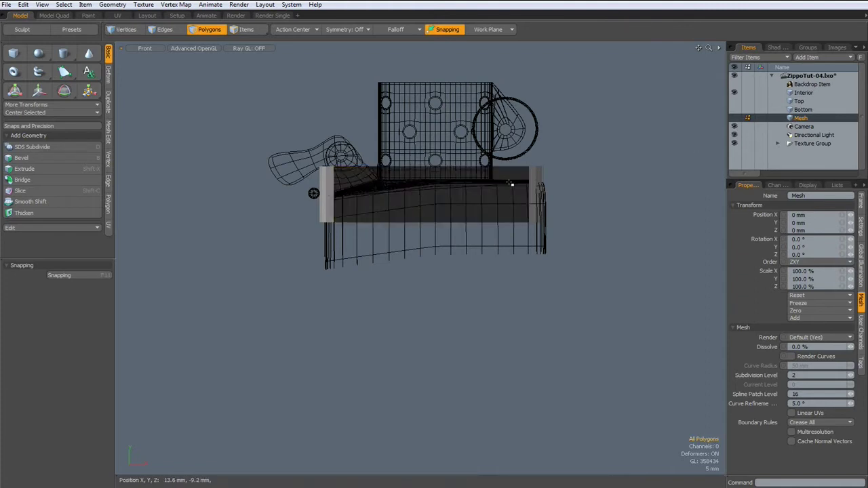
pyautogui.doubleClick(539, 180)
pyautogui.press('Delete')
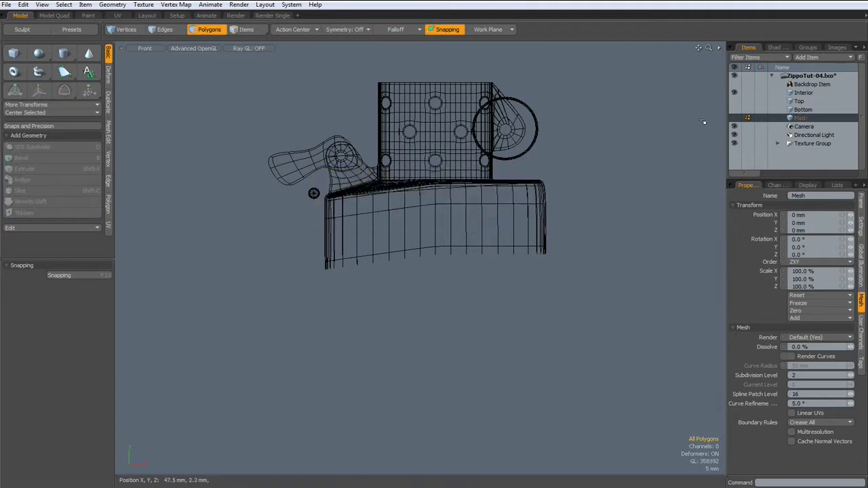
# Move the lever, the small round pin and the toothed wheel from the Interior item into the empty Mesh item.
pyautogui.click(792, 93)
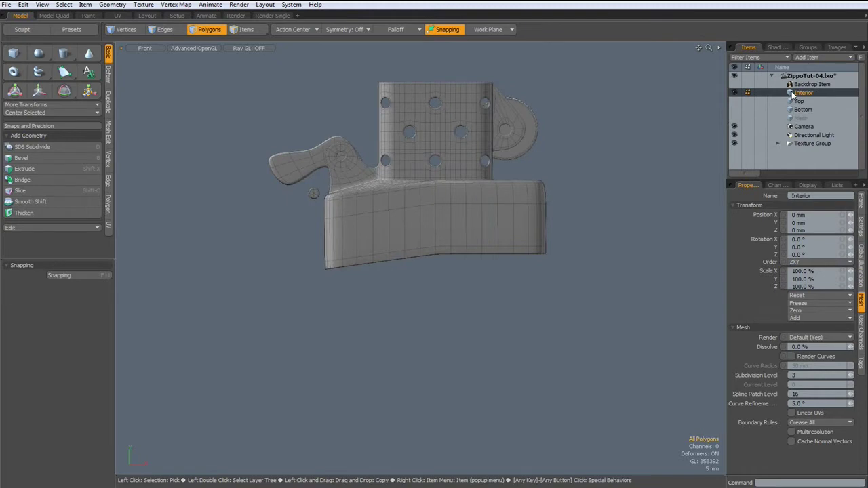
pyautogui.doubleClick(300, 182)
pyautogui.keyDown('shift'); pyautogui.doubleClick(315, 194); pyautogui.keyUp('shift')
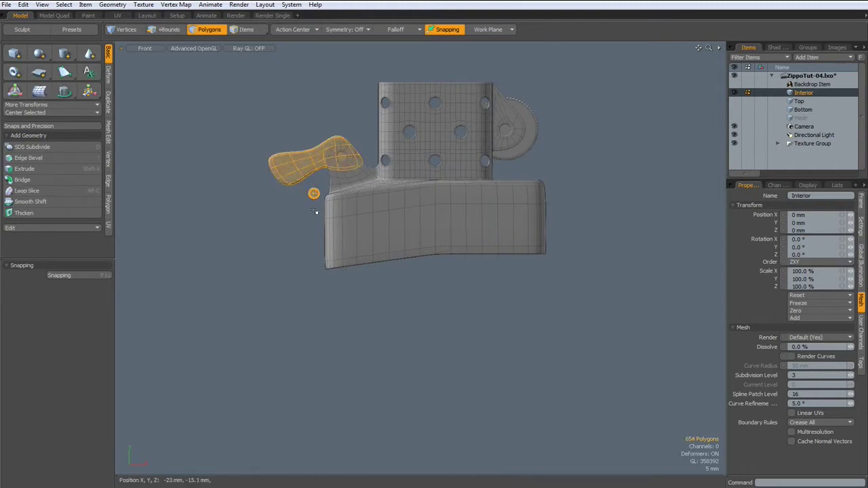
pyautogui.keyDown('shift'); pyautogui.doubleClick(536, 131); pyautogui.keyUp('shift')
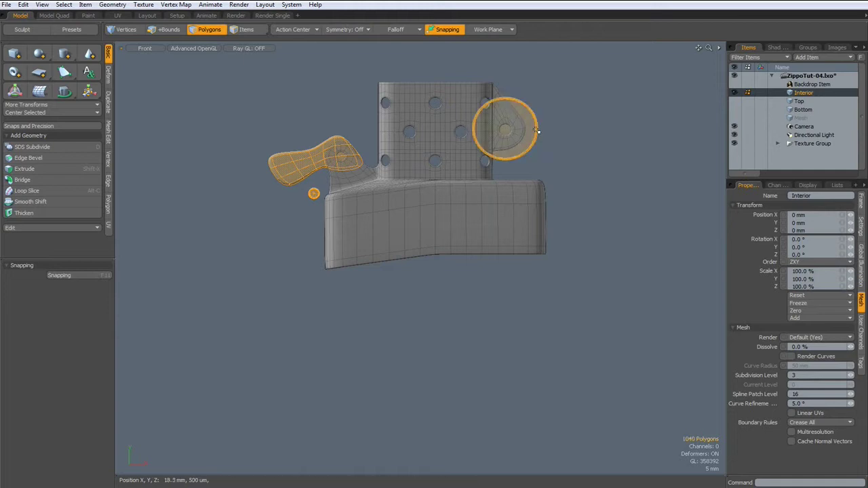
pyautogui.hotkey('ctrl', 'x')
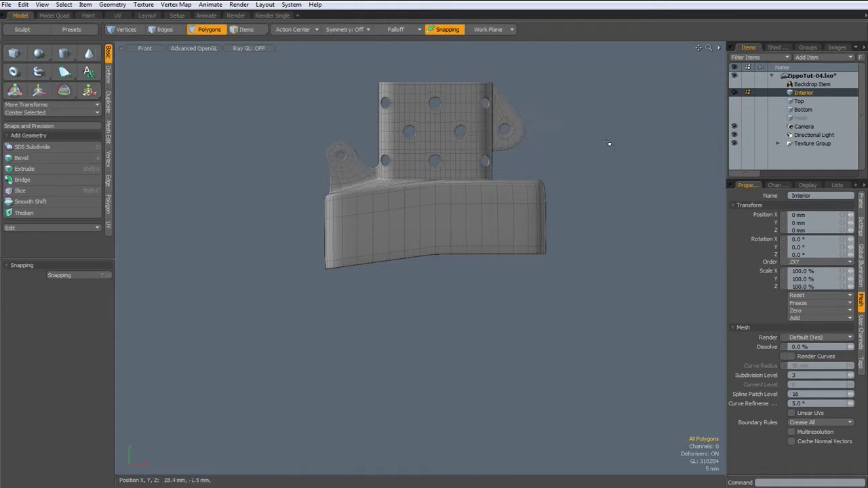
pyautogui.click(800, 118)
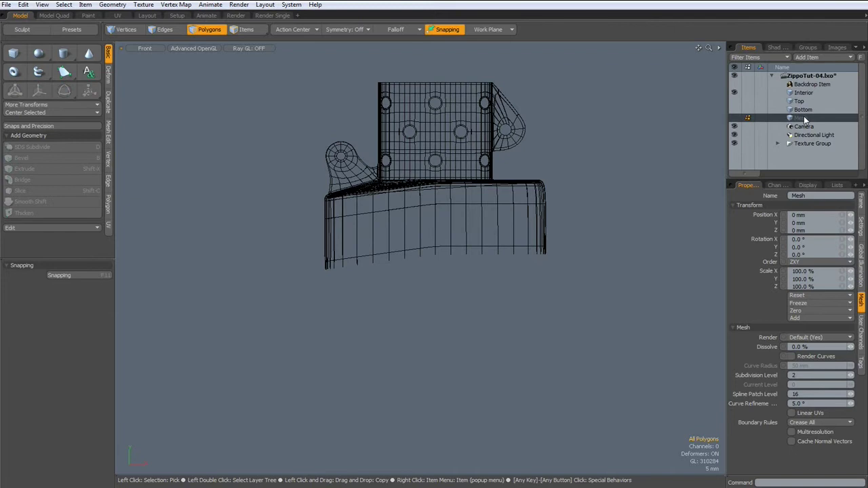
pyautogui.hotkey('ctrl', 'v')
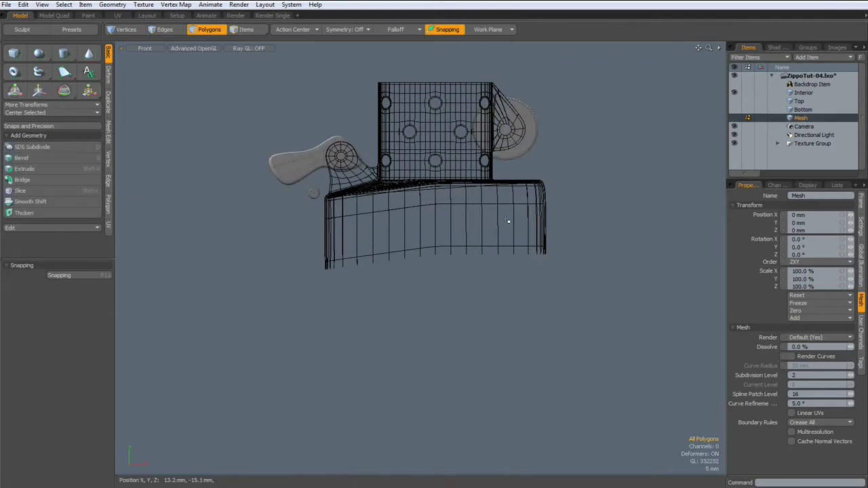
# Rename the Mesh item as Parts.
pyautogui.rightClick(802, 115)
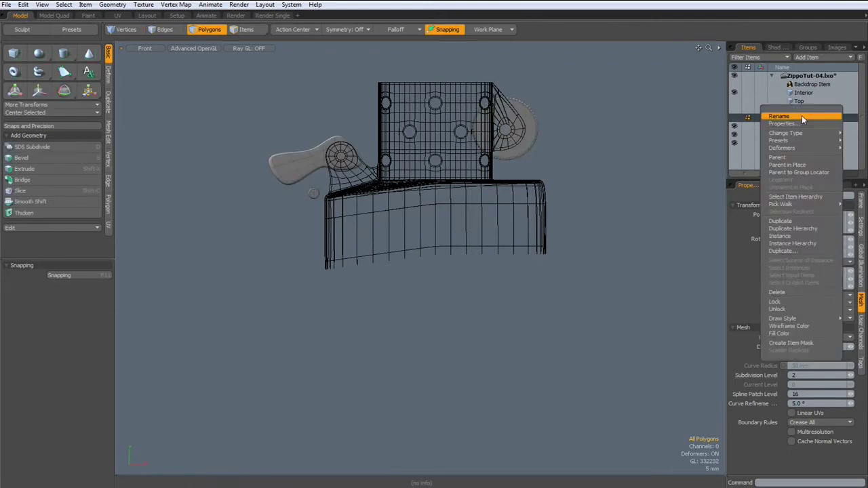
pyautogui.click(802, 117)
pyautogui.write('Parts')
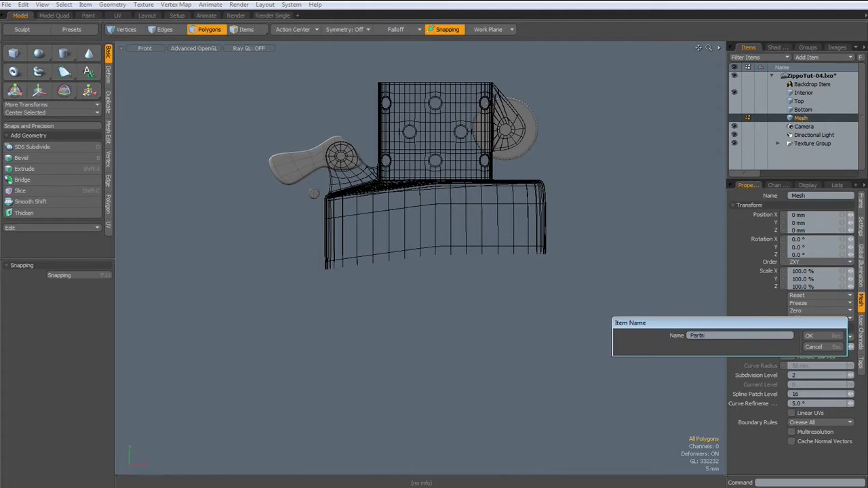
pyautogui.press('Return')
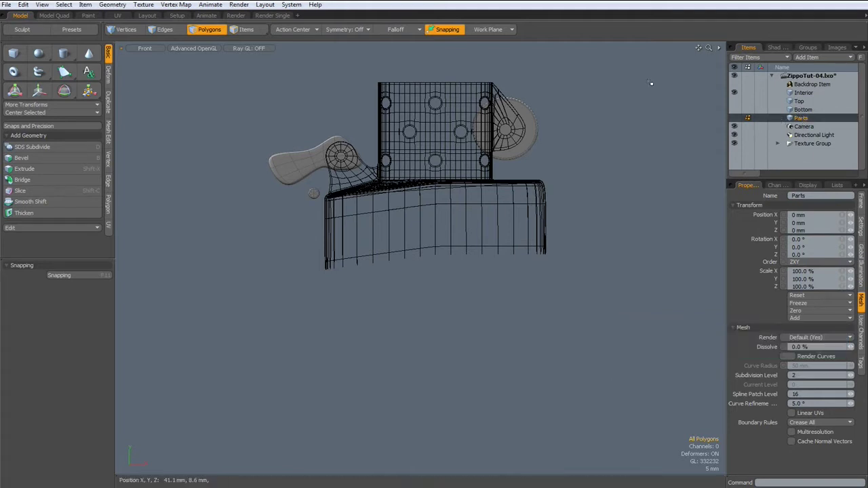
# Create a flat 12-sided cylinder disc along Z at the centre of the lever's pivot hole, with X and Y radius 1.8 mm.
pyautogui.scroll(2, 510, 121)
pyautogui.scroll(3, 509, 120)
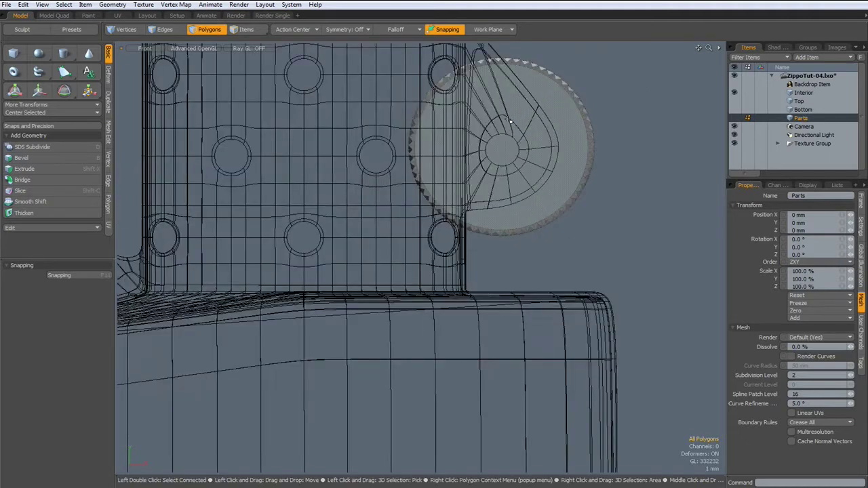
pyautogui.scroll(-2, 510, 121)
pyautogui.scroll(-3, 510, 121)
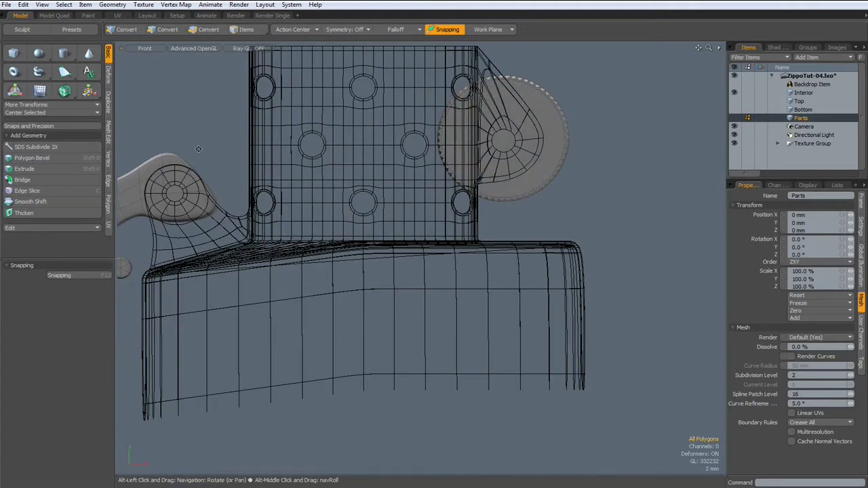
pyautogui.keyDown('alt'); pyautogui.moveTo(214, 147); pyautogui.dragTo(465, 152); pyautogui.keyUp('alt')
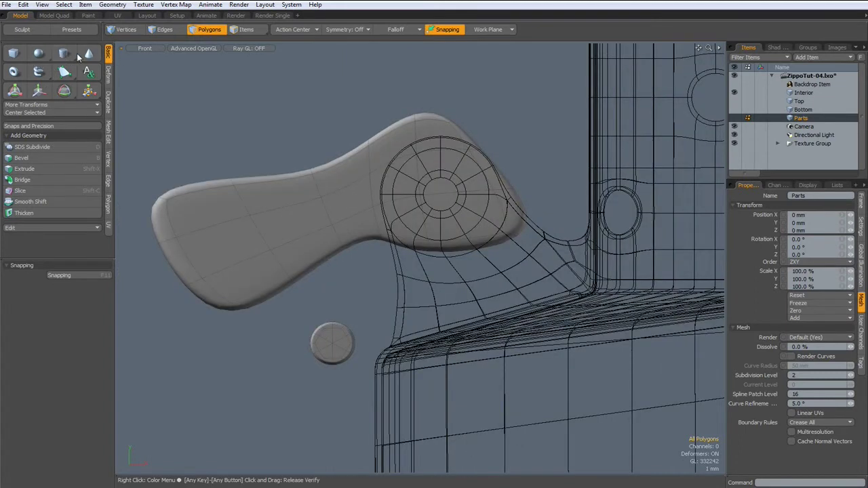
pyautogui.click(64, 52)
pyautogui.click(438, 195)
pyautogui.moveTo(441, 193); pyautogui.dragTo(482, 232)
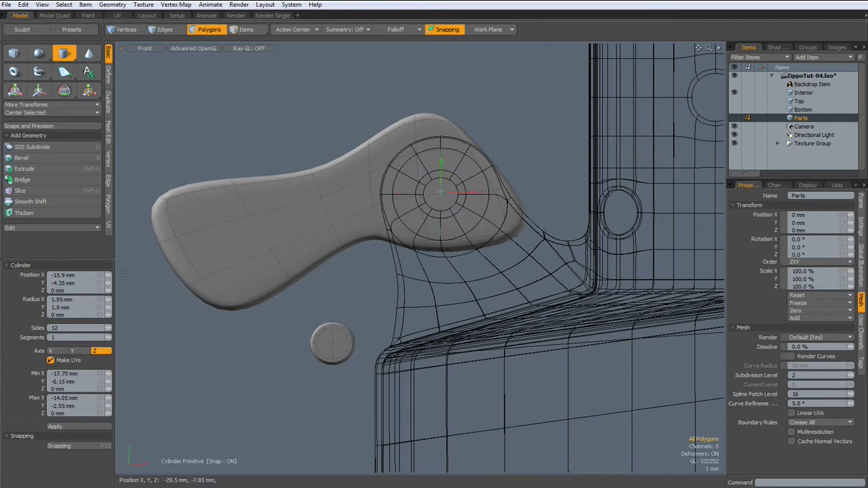
pyautogui.click(78, 299)
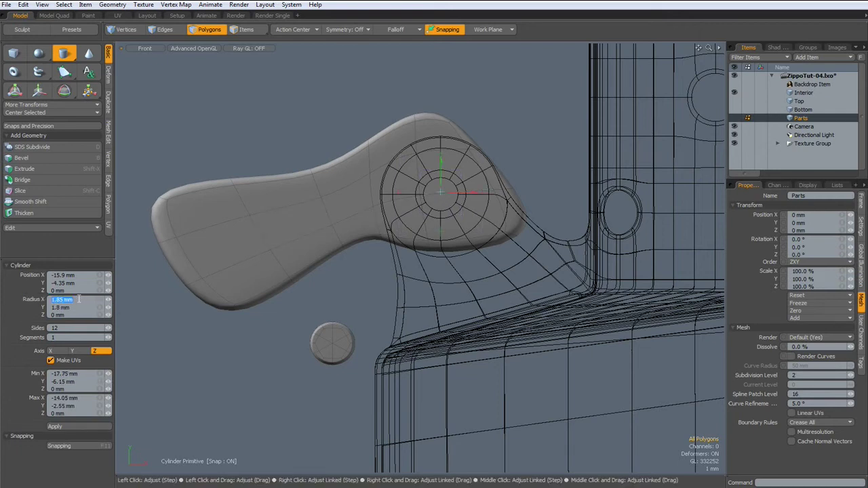
pyautogui.write('1.8')
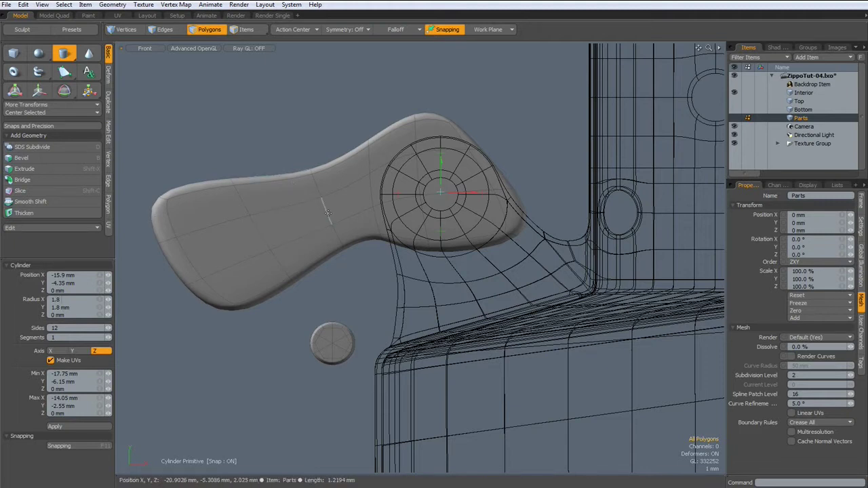
# Delete the lever polygons from Parts and hide the Interior item, isolating the disc.
pyautogui.doubleClick(366, 210)
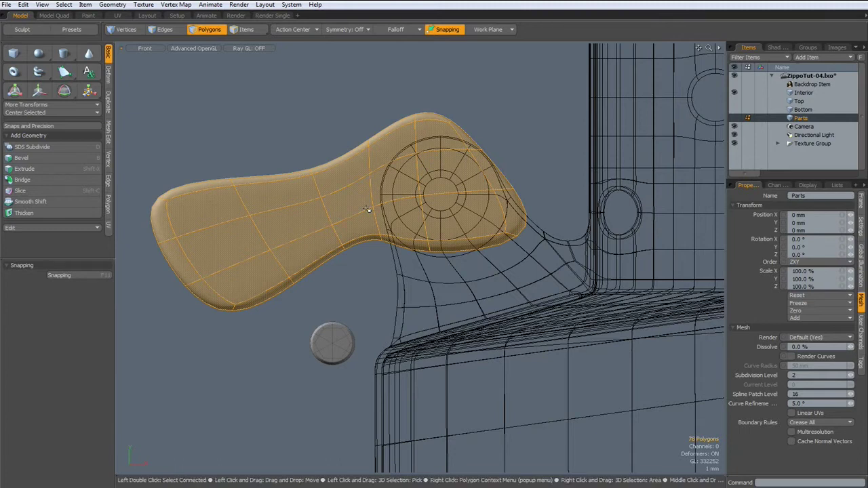
pyautogui.press('Delete')
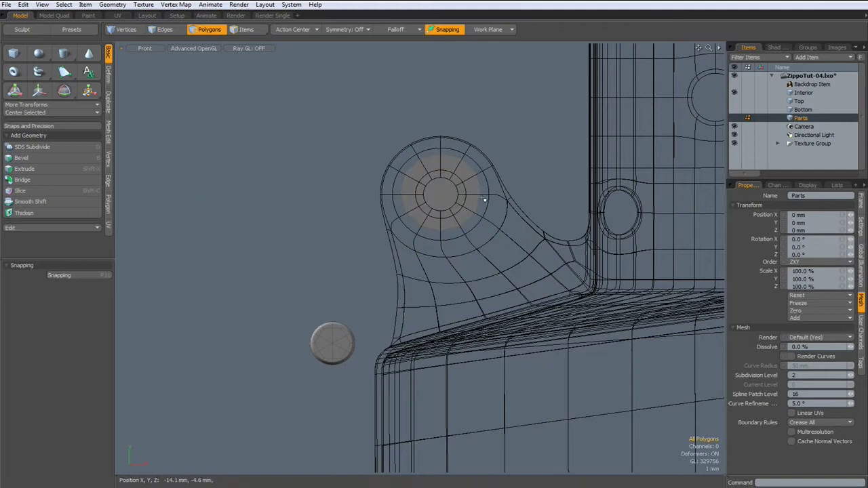
pyautogui.scroll(5, 442, 202)
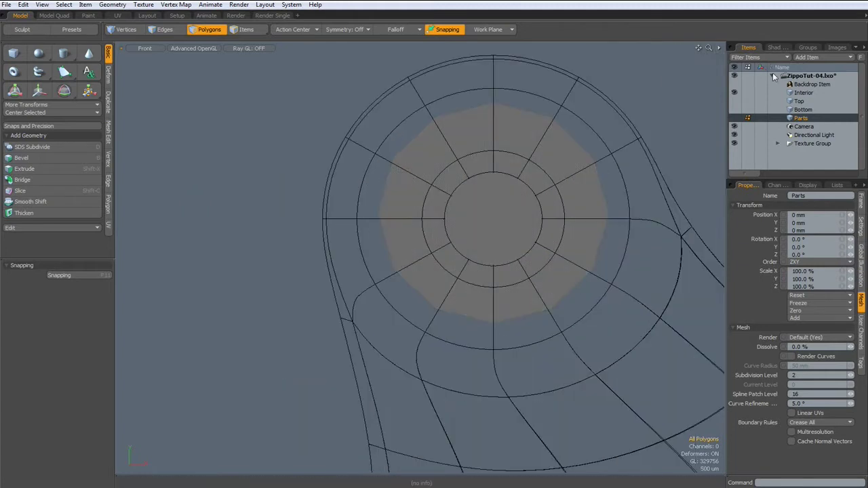
pyautogui.click(735, 93)
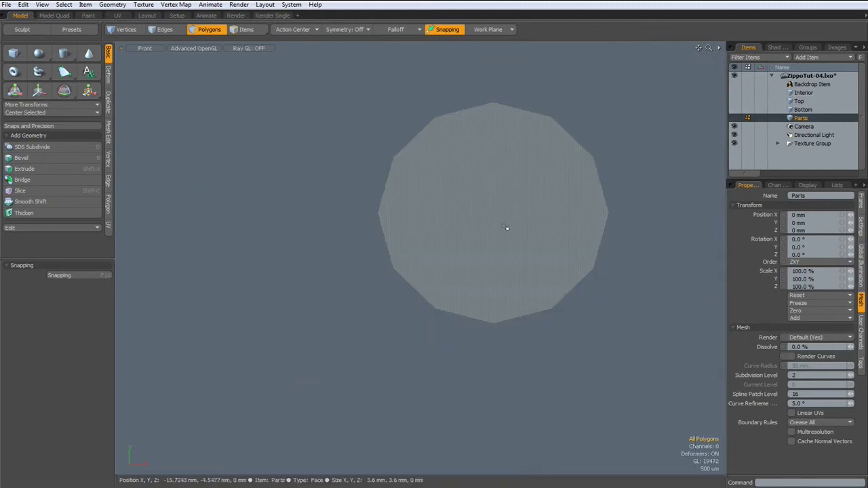
# Bevel the disc's face inward with insets of about 136 um and 330 um, adding a third bevel with 0 mm inset.
pyautogui.click(503, 216)
pyautogui.press('b')
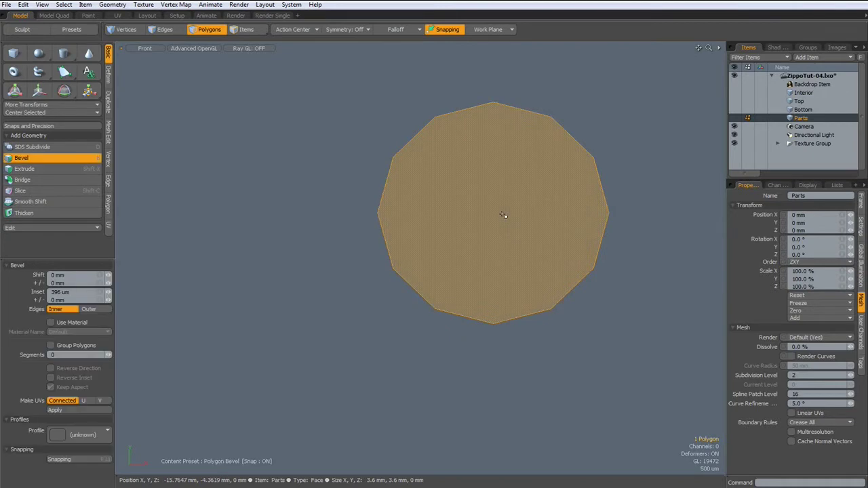
pyautogui.moveTo(503, 214); pyautogui.dragTo(559, 213)
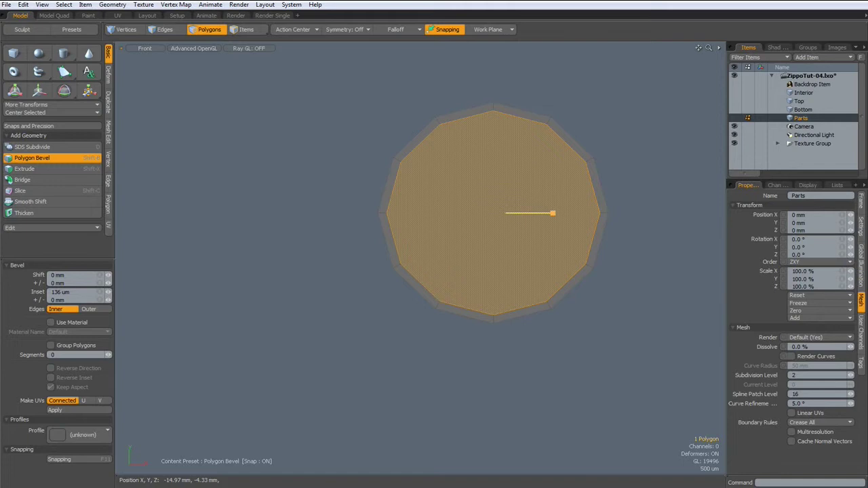
pyautogui.moveTo(559, 213); pyautogui.dragTo(553, 213)
pyautogui.keyDown('shift'); pyautogui.click(502, 201); pyautogui.keyUp('shift')
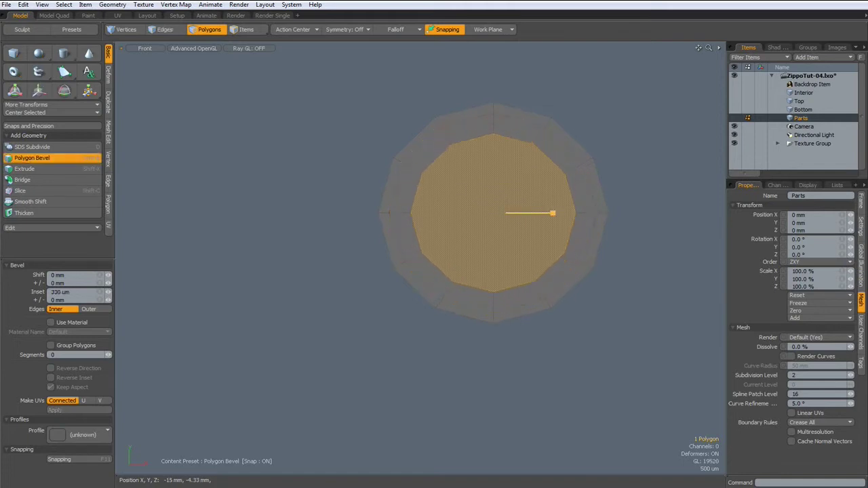
pyautogui.keyDown('shift'); pyautogui.click(474, 184); pyautogui.keyUp('shift')
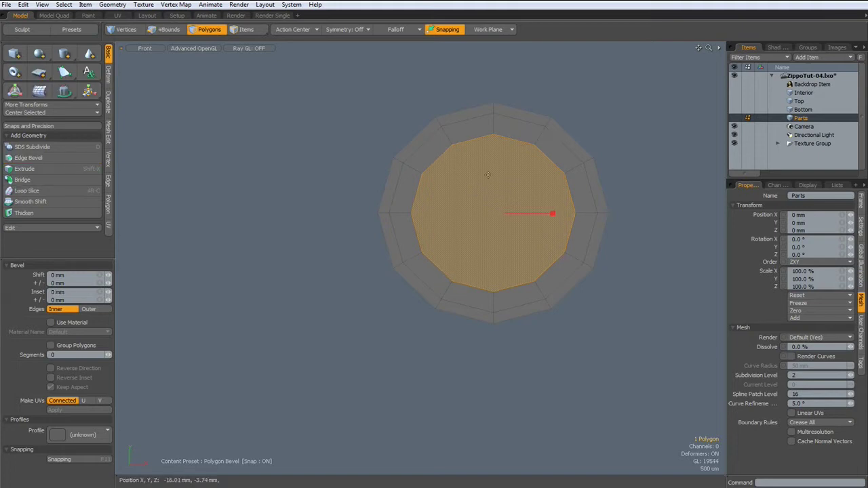
pyautogui.press('space')
# Rotate the whole beveled disc -15° about Z and delete its centre polygon.
pyautogui.doubleClick(525, 178)
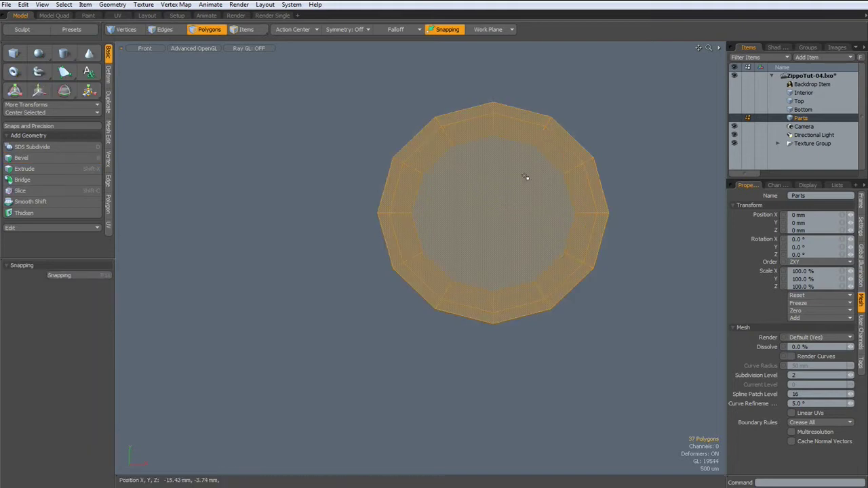
pyautogui.press('e')
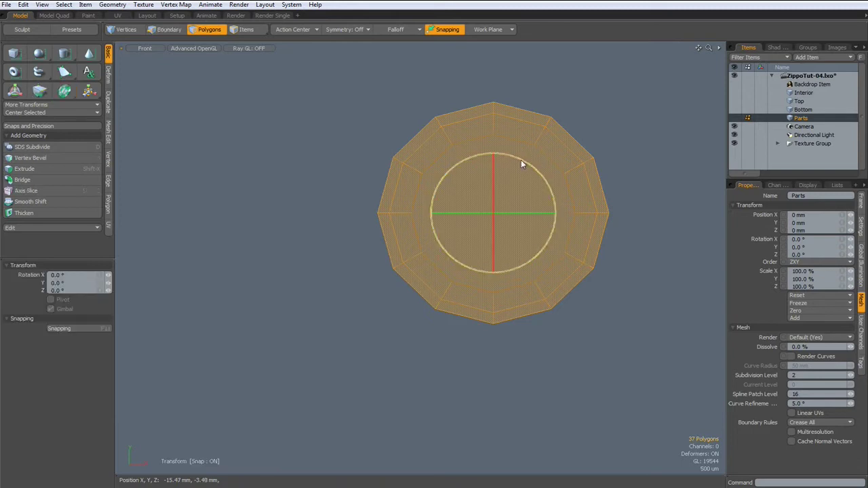
pyautogui.moveTo(520, 159); pyautogui.dragTo(537, 172)
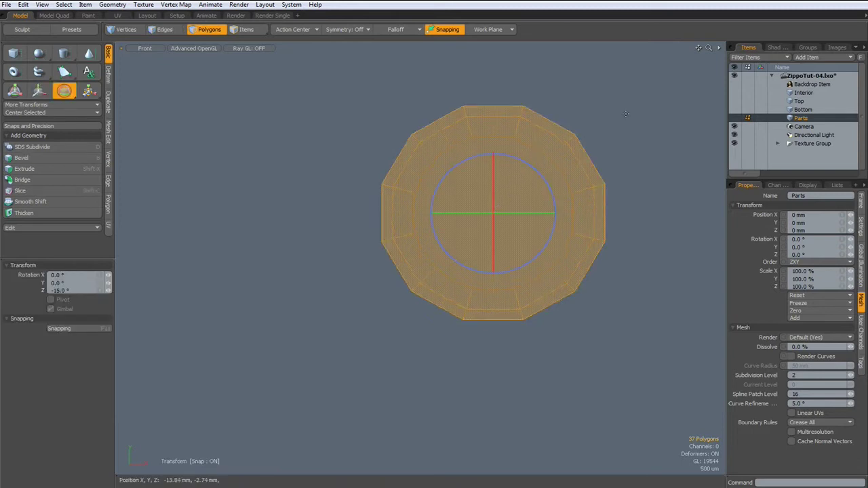
pyautogui.press('space')
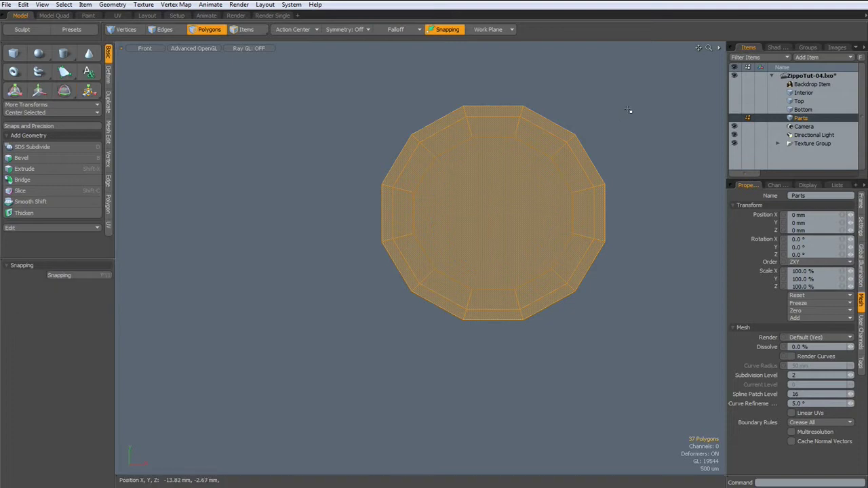
pyautogui.click(490, 177)
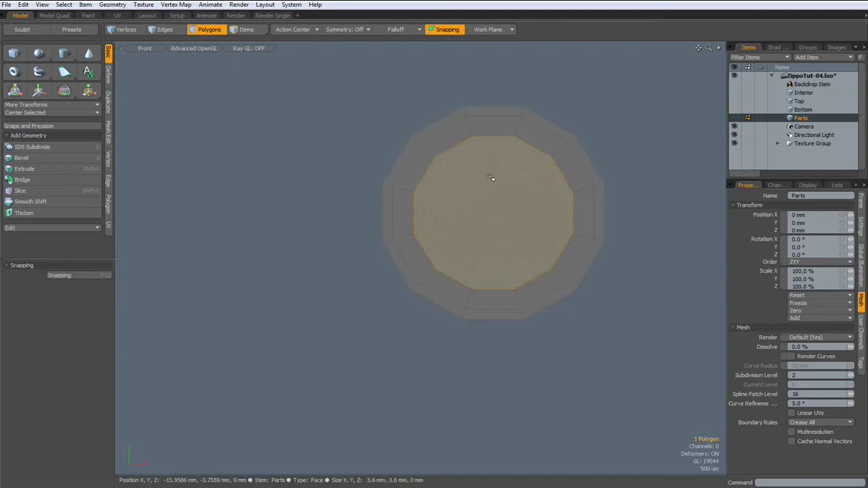
pyautogui.press('Delete')
# Bridge the uppermost and lowermost horizontal edges of the ring's inner hole with a vertical strip.
pyautogui.press('2')
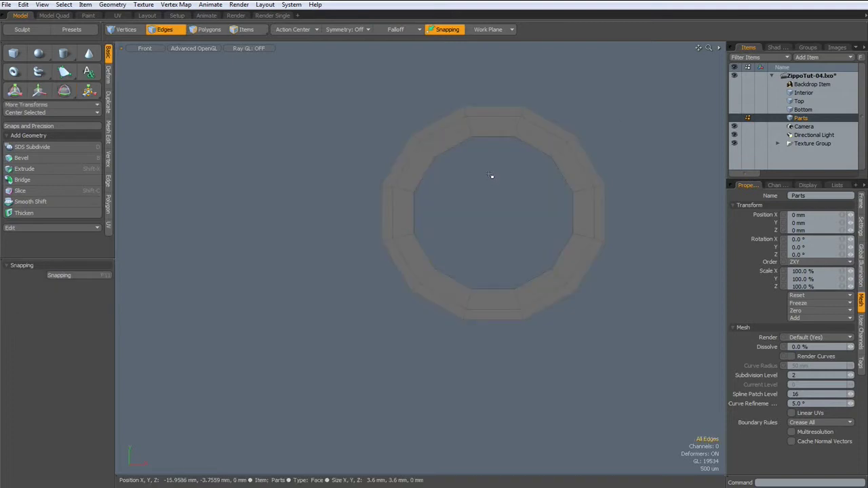
pyautogui.click(493, 137)
pyautogui.keyDown('shift'); pyautogui.click(493, 289); pyautogui.keyUp('shift')
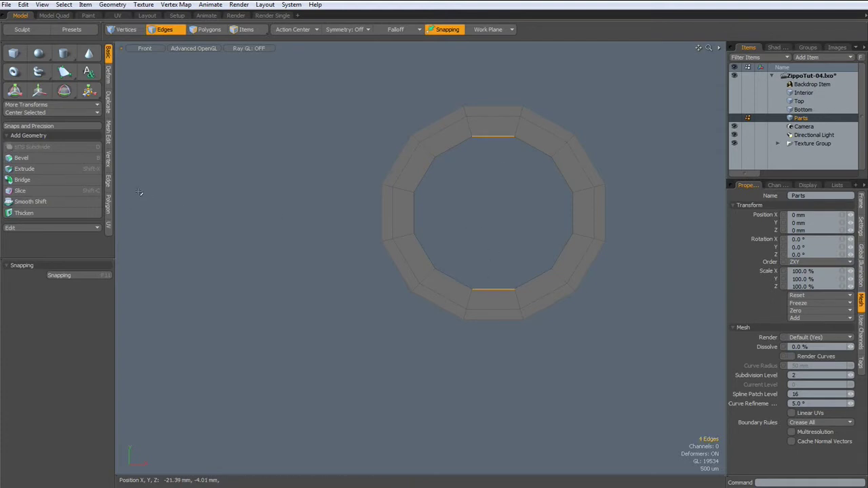
pyautogui.click(108, 182)
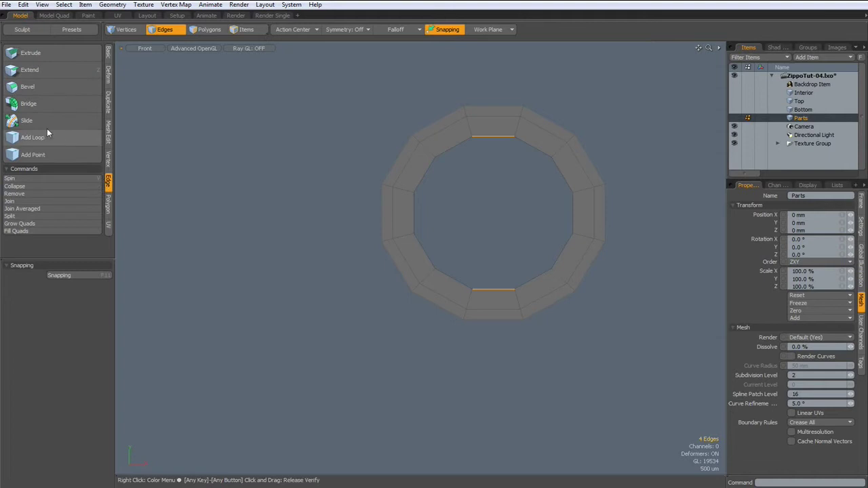
pyautogui.click(28, 103)
pyautogui.press('space')
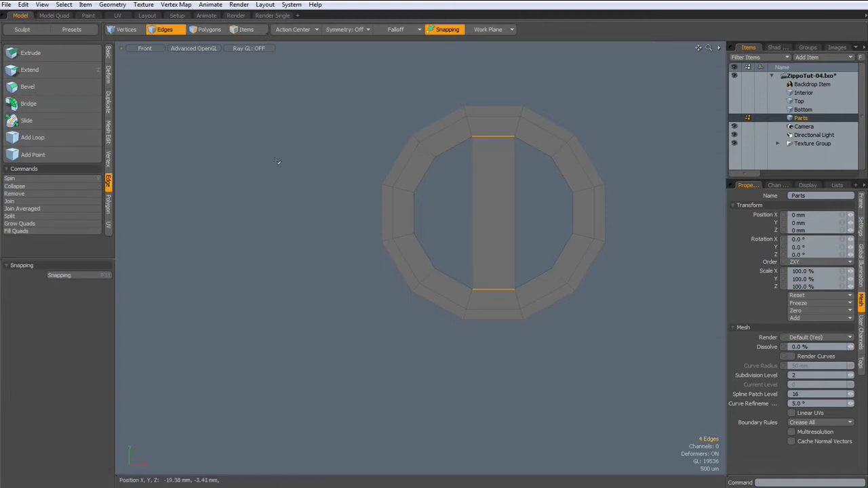
# Loop-slice the vertical strip across the ring's hole with two evenly spaced horizontal cuts.
pyautogui.click(474, 209)
pyautogui.hotkey('alt', 'c')
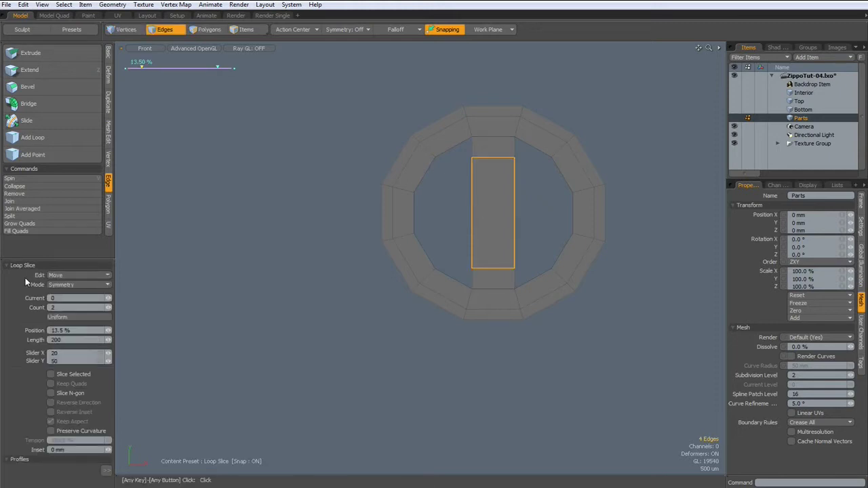
pyautogui.click(86, 285)
pyautogui.click(94, 277)
pyautogui.press('space')
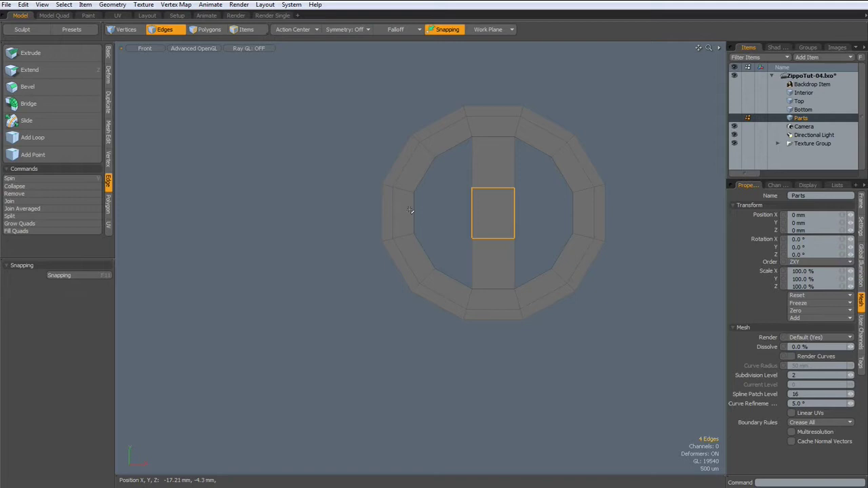
# Bridge the leftmost vertical edge of the ring's hole to the left edge of the strip's middle polygon.
pyautogui.moveTo(410, 211); pyautogui.dragTo(481, 215)
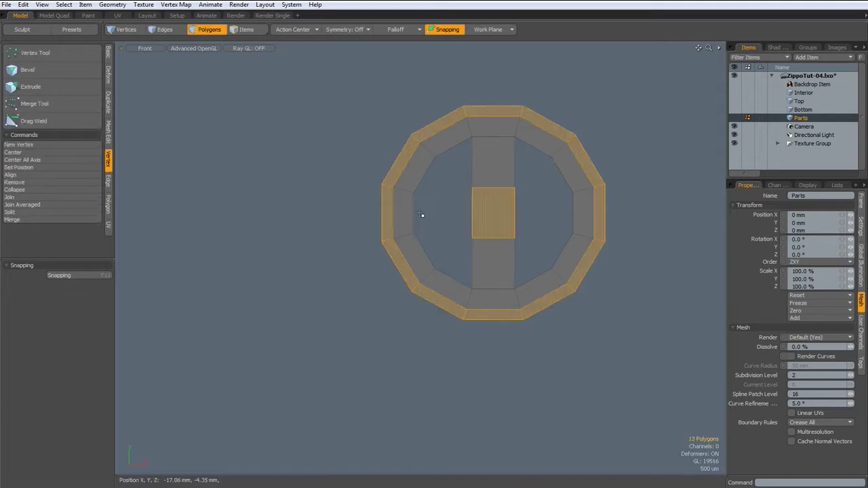
pyautogui.press('2')
pyautogui.click(413, 213)
pyautogui.keyDown('shift'); pyautogui.click(475, 212); pyautogui.keyUp('shift')
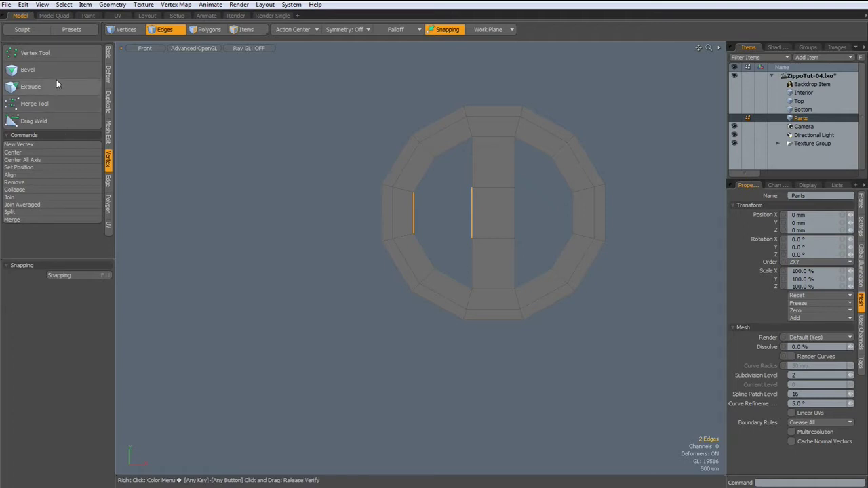
pyautogui.click(109, 181)
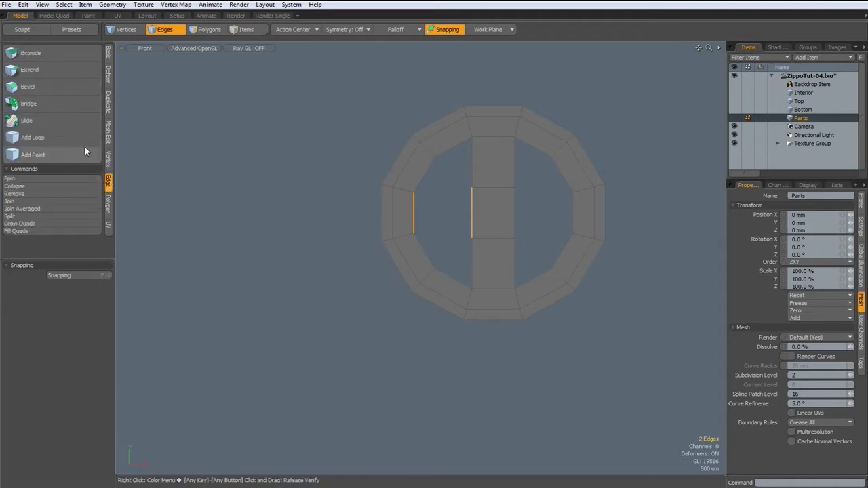
pyautogui.click(47, 104)
pyautogui.click(206, 96)
pyautogui.press('space')
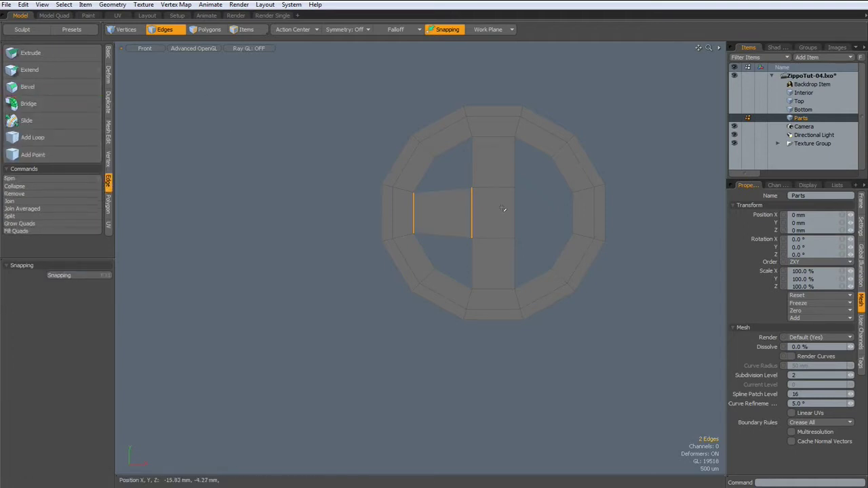
# Bridge the rightmost vertical edge of the ring's hole to the right edge of the strip's middle polygon.
pyautogui.click(560, 213)
pyautogui.click(573, 213)
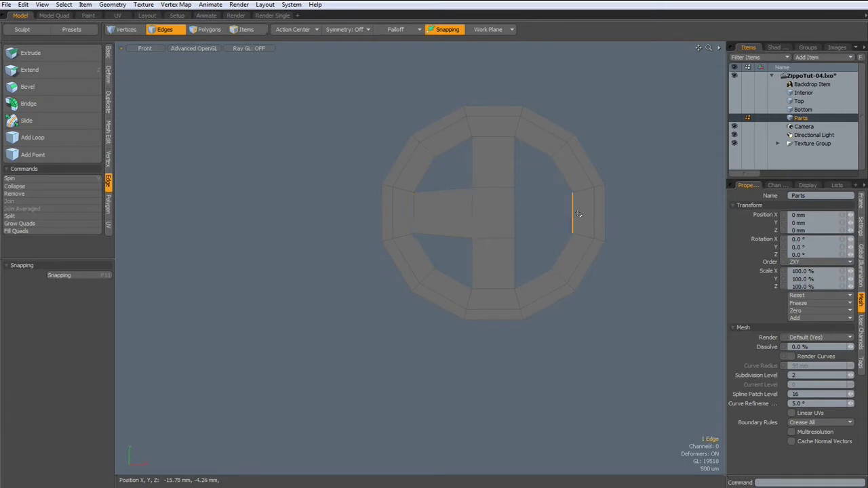
pyautogui.keyDown('shift'); pyautogui.click(515, 212); pyautogui.keyUp('shift')
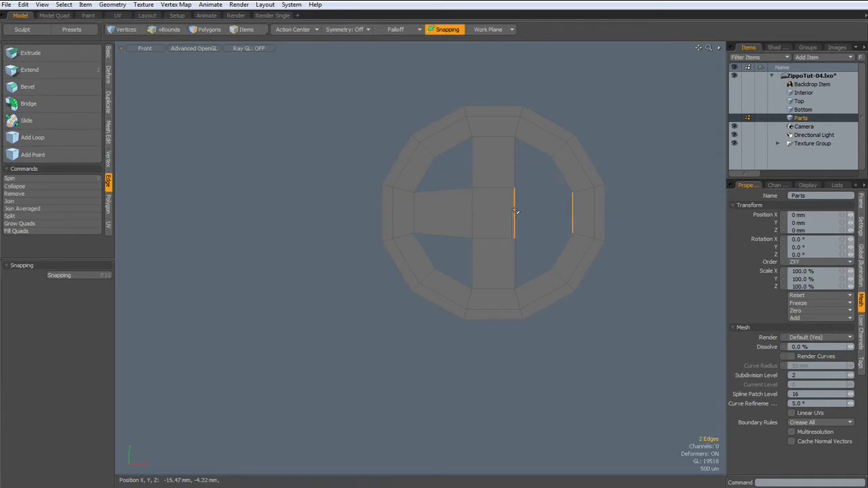
pyautogui.click(28, 104)
pyautogui.press('space')
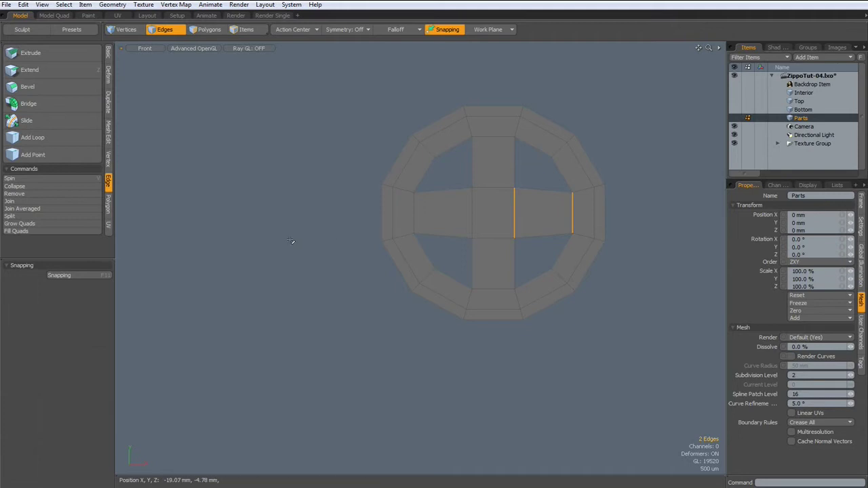
# Scale the centre polygon wider along X and clear the selection.
pyautogui.press('space')
pyautogui.click(487, 214)
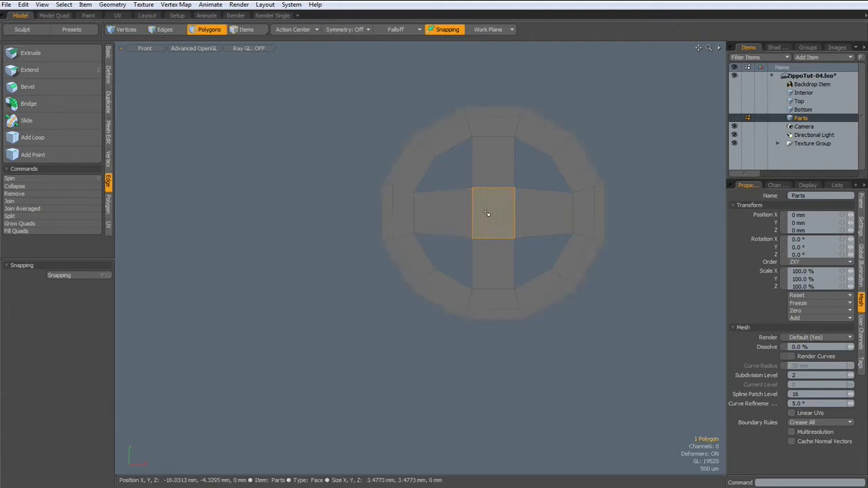
pyautogui.press('r')
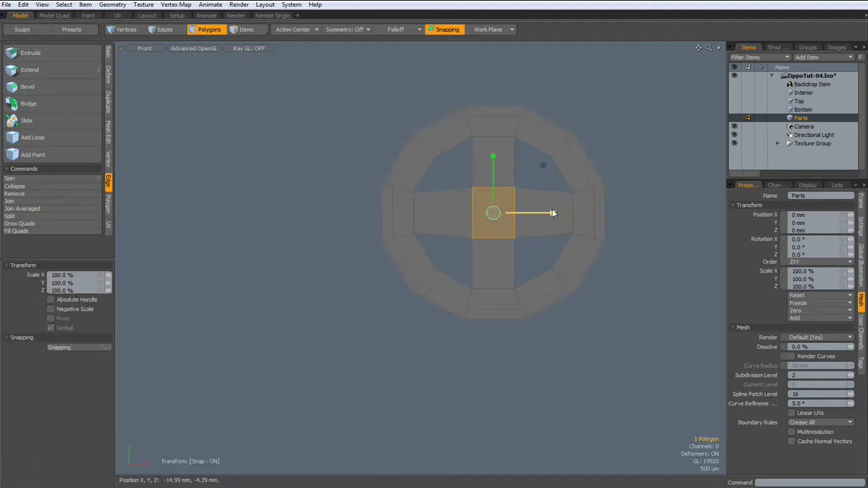
pyautogui.moveTo(552, 209); pyautogui.dragTo(583, 213)
pyautogui.press('space')
pyautogui.click(643, 141)
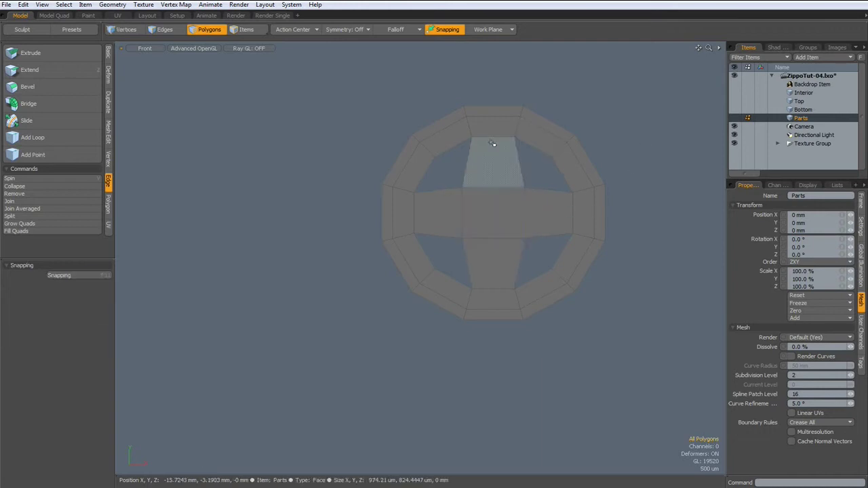
# Select the border edges of the four remaining corner holes and fill each with a polygon.
pyautogui.press('2')
pyautogui.doubleClick(454, 149)
pyautogui.keyDown('shift'); pyautogui.doubleClick(533, 148); pyautogui.keyUp('shift')
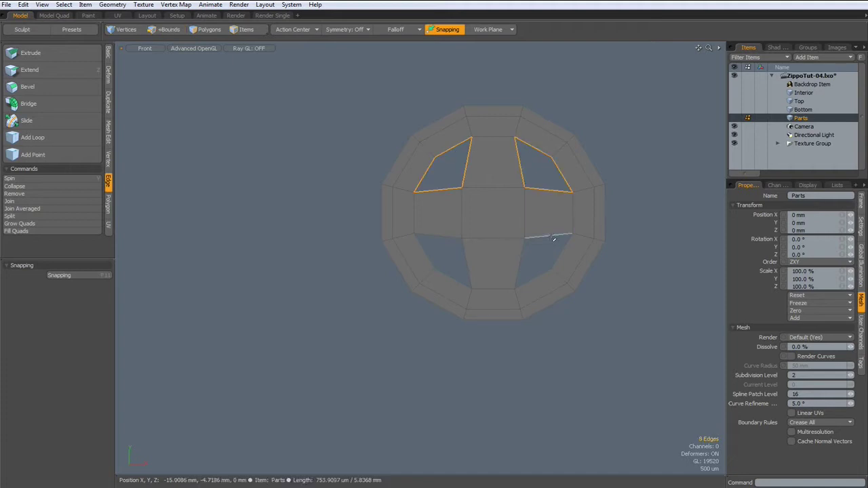
pyautogui.keyDown('shift'); pyautogui.doubleClick(552, 236); pyautogui.keyUp('shift')
pyautogui.keyDown('shift'); pyautogui.doubleClick(440, 237); pyautogui.keyUp('shift')
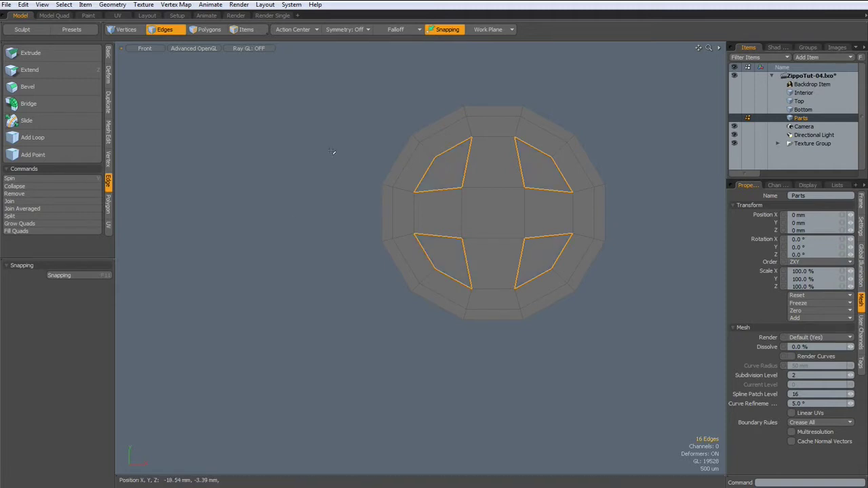
# Select all the disc's polygons and place a radial falloff at the disc's centre, about 1.97 by 1.91 mm.
pyautogui.press('3')
pyautogui.click(253, 210)
pyautogui.click(460, 217)
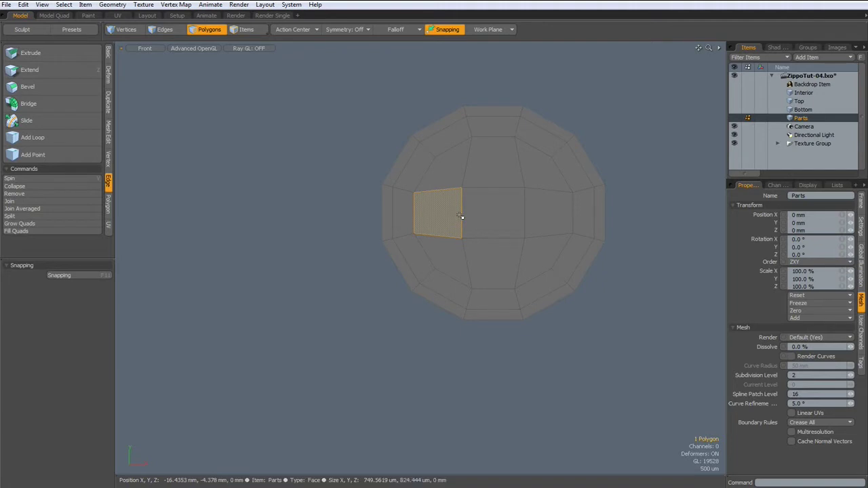
pyautogui.doubleClick(495, 209)
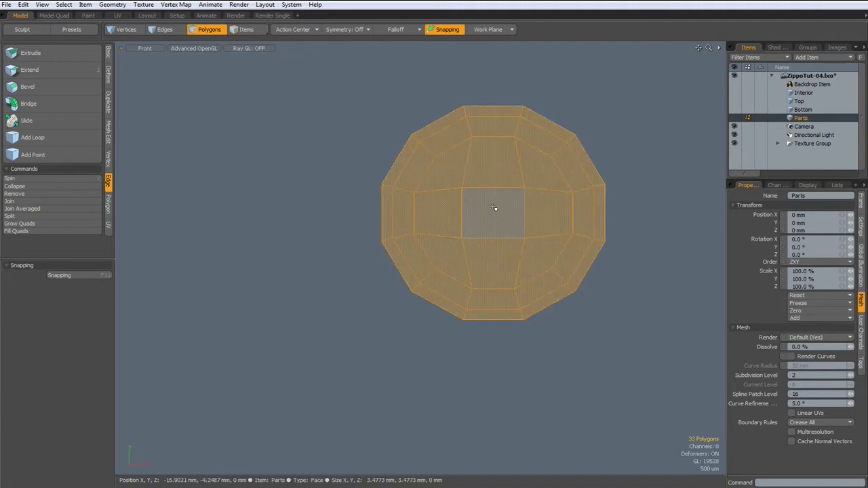
pyautogui.click(405, 29)
pyautogui.click(406, 52)
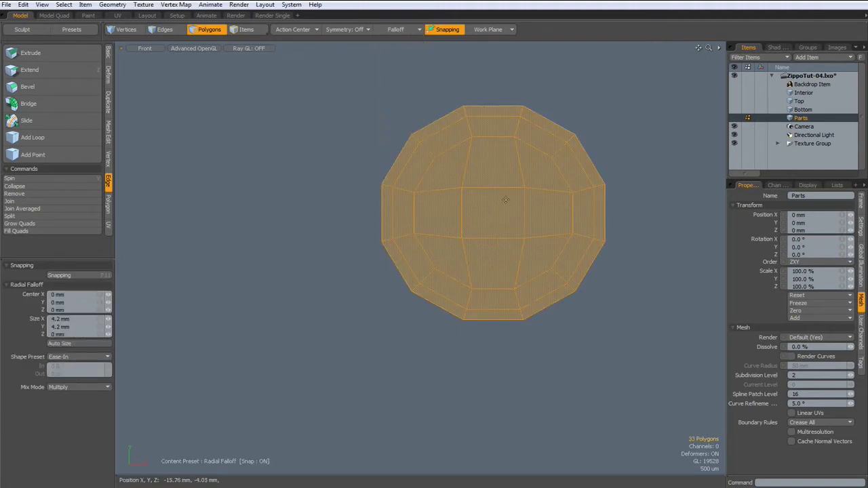
pyautogui.click(492, 212)
pyautogui.moveTo(618, 330); pyautogui.dragTo(618, 329)
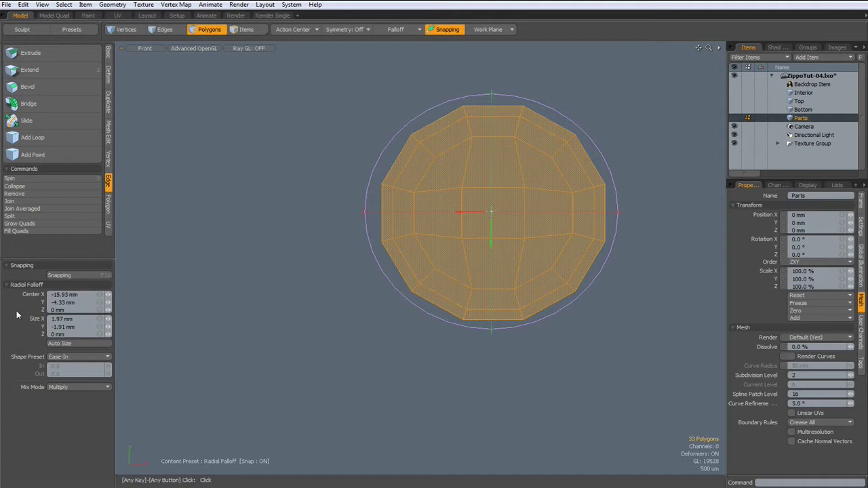
# Set the radial falloff's X and Y size to 1.9 mm each.
pyautogui.click(82, 318)
pyautogui.write('1.9')
pyautogui.press('Tab')
pyautogui.write('1.')
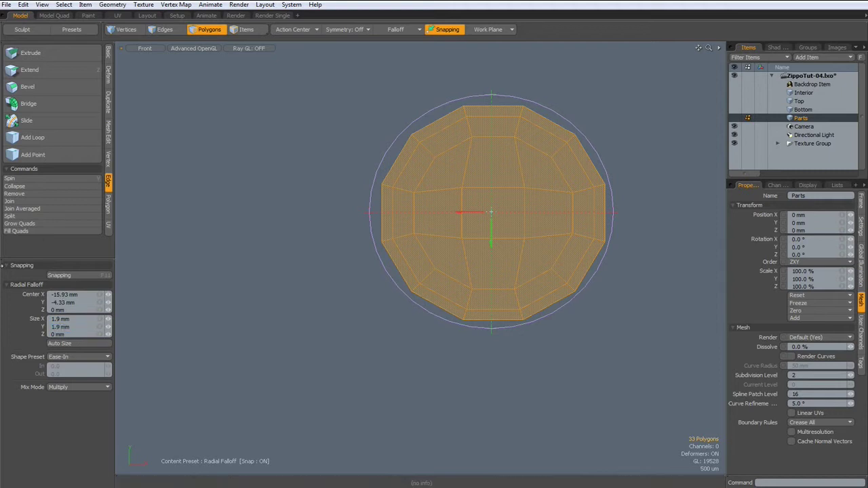
# Convert the disc to a subdivision surface in perspective and move it 645 um along Z with the falloff, doming it.
pyautogui.hotkey('ctrl', 'space')
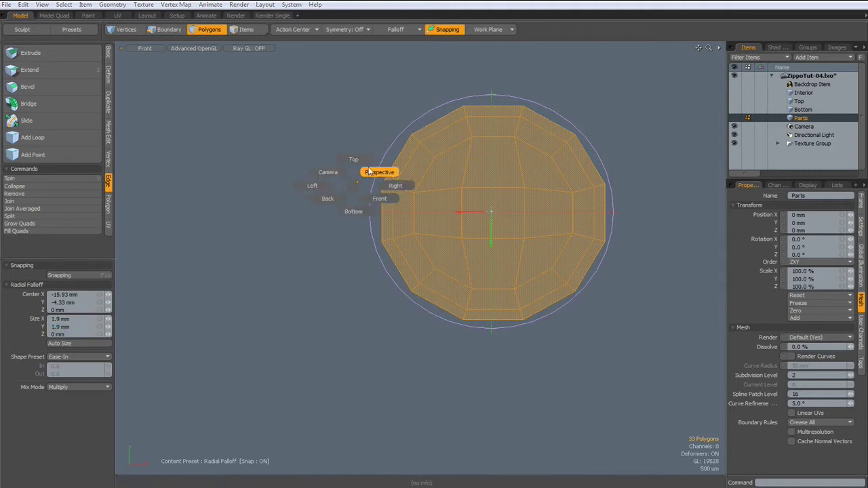
pyautogui.click(373, 173)
pyautogui.keyDown('alt'); pyautogui.moveTo(362, 303); pyautogui.dragTo(358, 226); pyautogui.keyUp('alt')
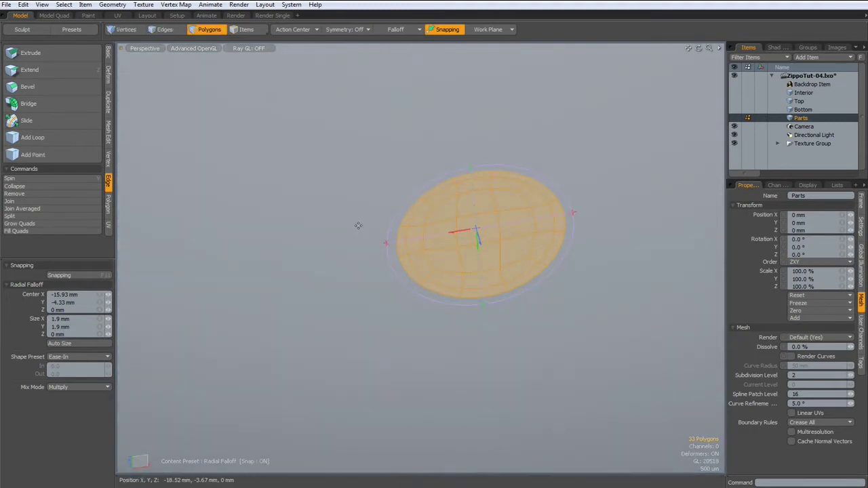
pyautogui.keyDown('alt'); pyautogui.moveTo(386, 300); pyautogui.dragTo(413, 267); pyautogui.keyUp('alt')
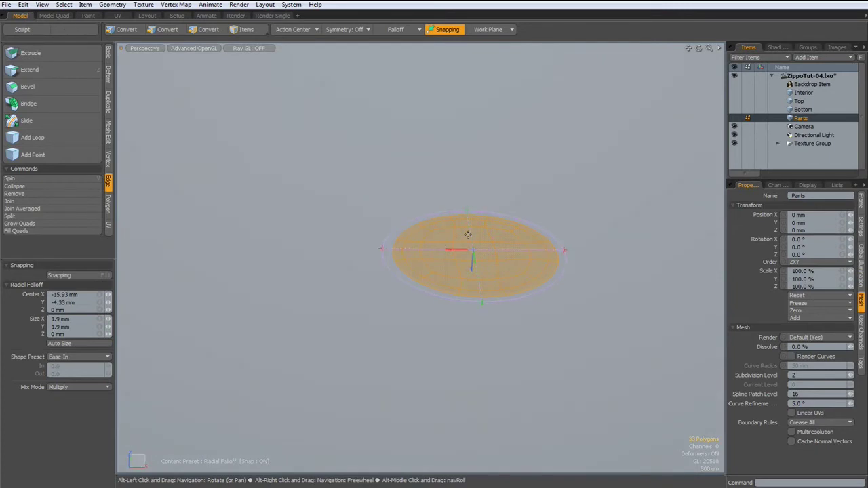
pyautogui.scroll(4, 468, 235)
pyautogui.press('w')
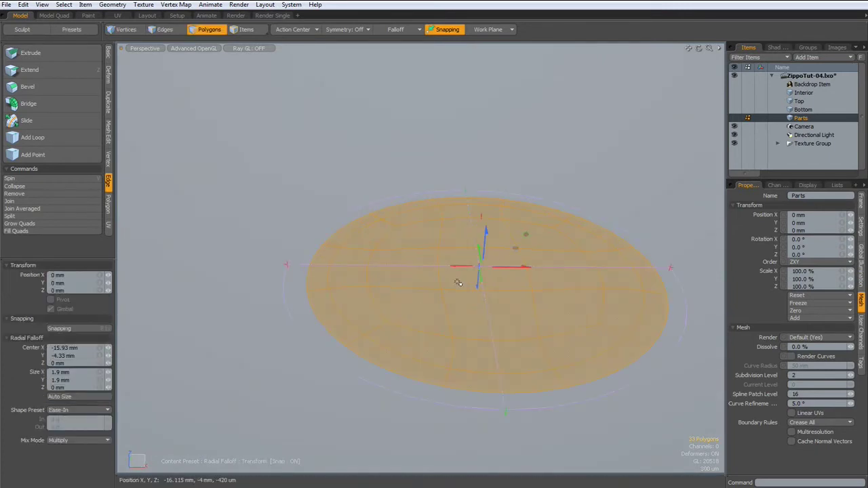
pyautogui.moveTo(485, 233); pyautogui.dragTo(456, 194)
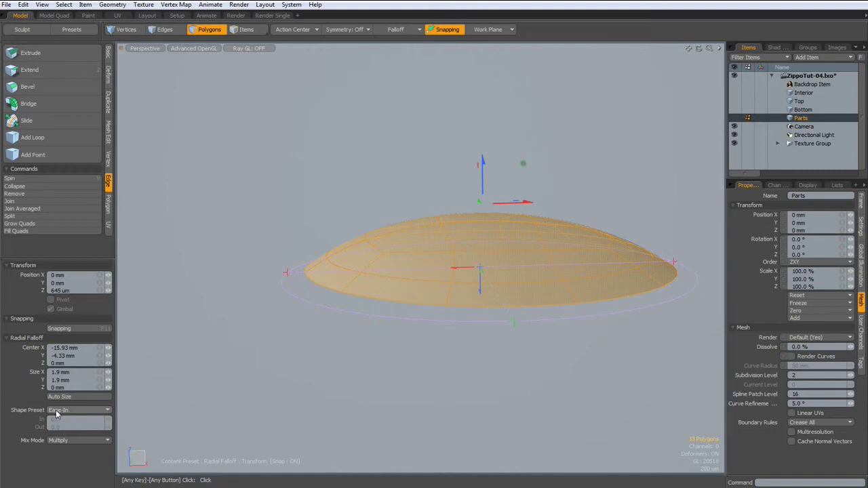
# Try the Linear and Ease-Out falloff shapes on the dome and return to Ease-In.
pyautogui.click(107, 411)
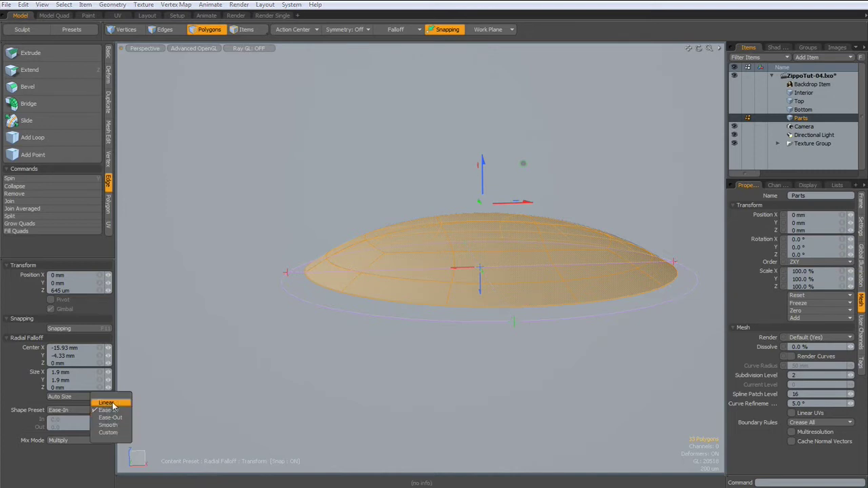
pyautogui.click(111, 404)
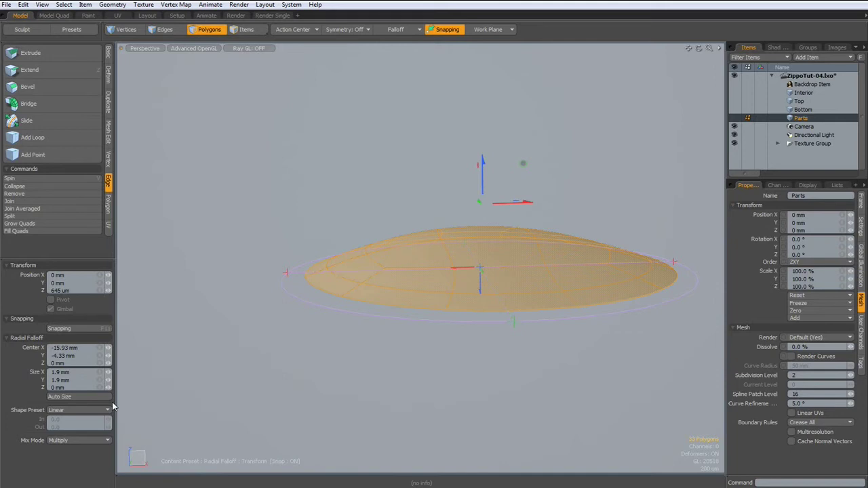
pyautogui.click(108, 411)
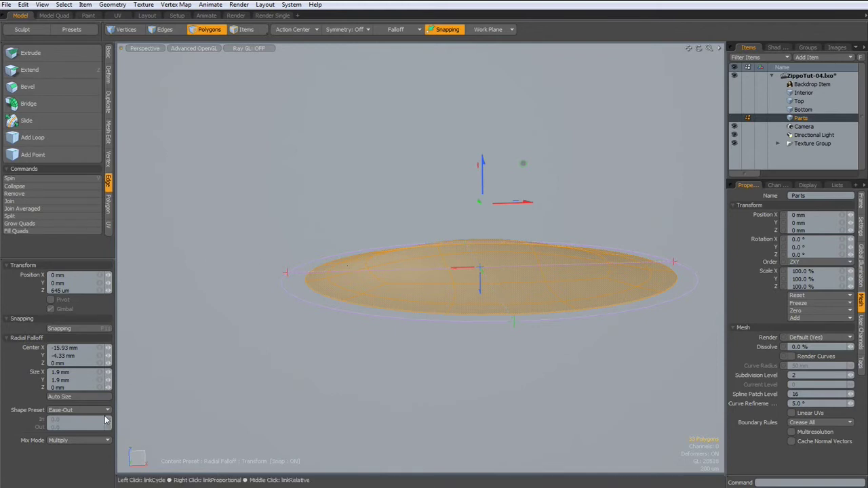
pyautogui.click(107, 410)
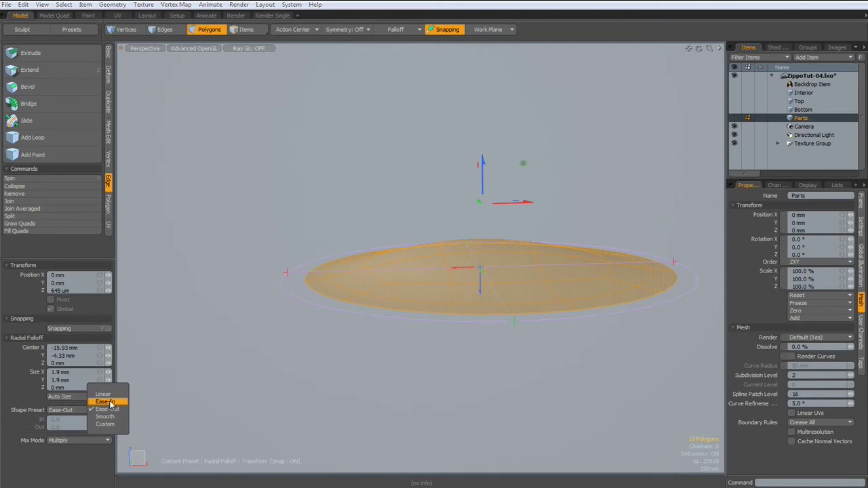
pyautogui.click(105, 402)
# Finish the move, clear the polygon selection and set the falloff to none.
pyautogui.moveTo(369, 358)
pyautogui.keyDown('alt'); pyautogui.mouseDown()
pyautogui.moveTo(372, 343)
pyautogui.moveTo(378, 350)
pyautogui.mouseUp(); pyautogui.keyUp('alt')
pyautogui.press('space')
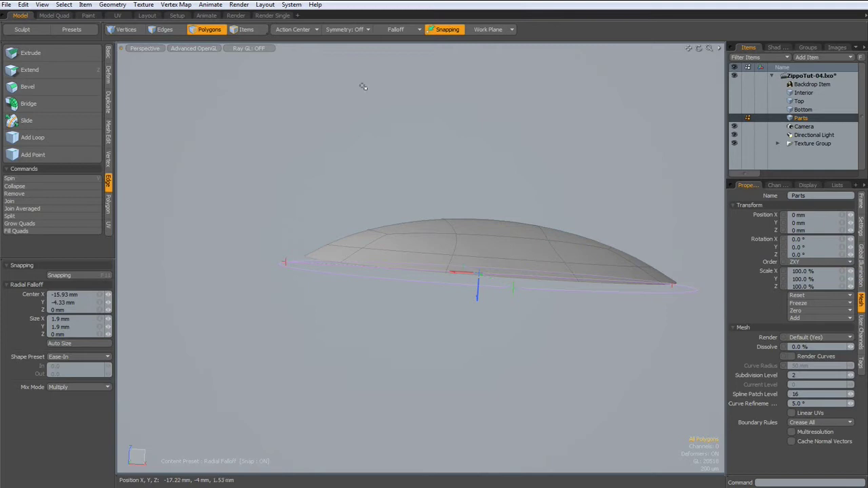
pyautogui.click(397, 30)
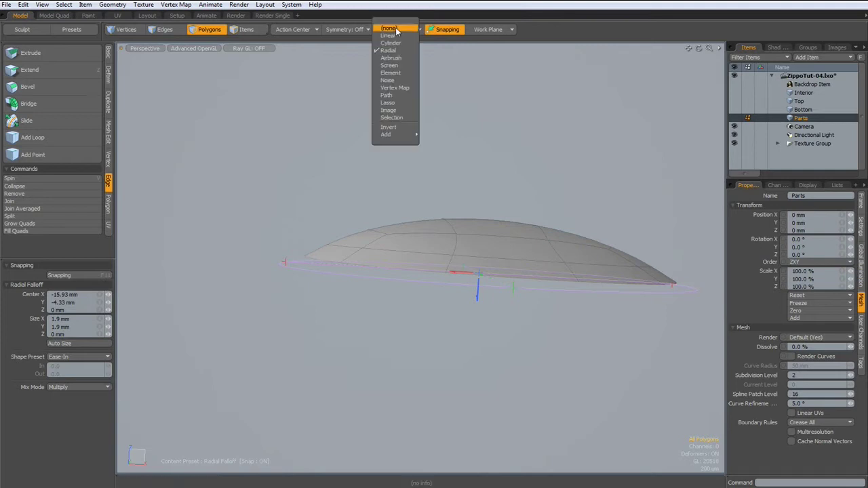
pyautogui.click(390, 28)
# Extend the dome's outer rim edge loop by -95 um along Z to give the disc a thin side wall.
pyautogui.keyDown('alt'); pyautogui.moveTo(407, 129); pyautogui.dragTo(405, 194); pyautogui.keyUp('alt')
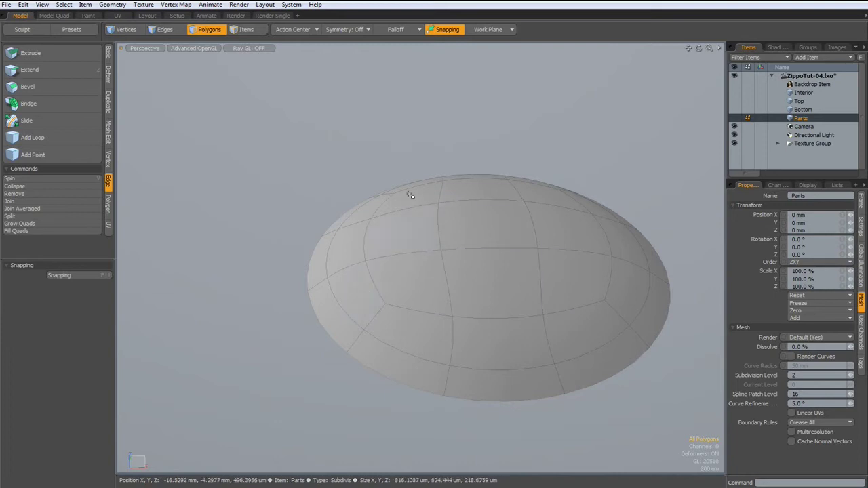
pyautogui.press('alt')
pyautogui.keyDown('alt'); pyautogui.moveTo(470, 274); pyautogui.dragTo(408, 311); pyautogui.keyUp('alt')
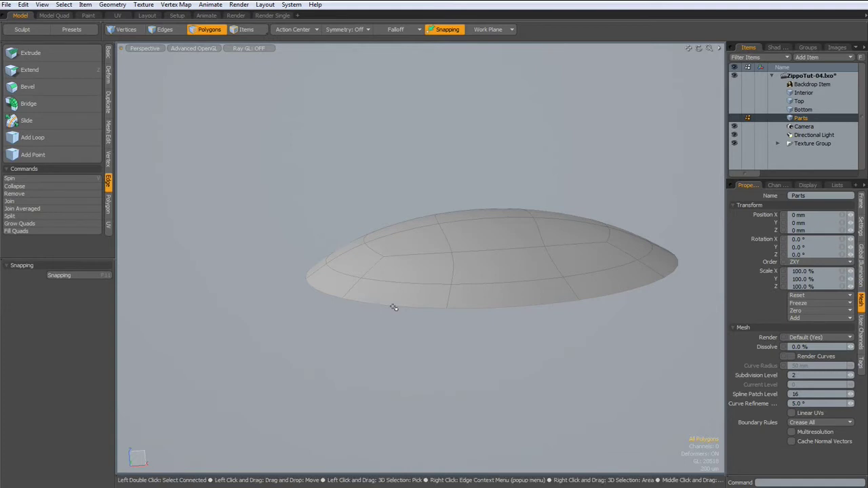
pyautogui.moveTo(386, 305)
pyautogui.keyDown('alt'); pyautogui.mouseDown()
pyautogui.moveTo(432, 274)
pyautogui.moveTo(390, 304)
pyautogui.mouseUp(); pyautogui.keyUp('alt')
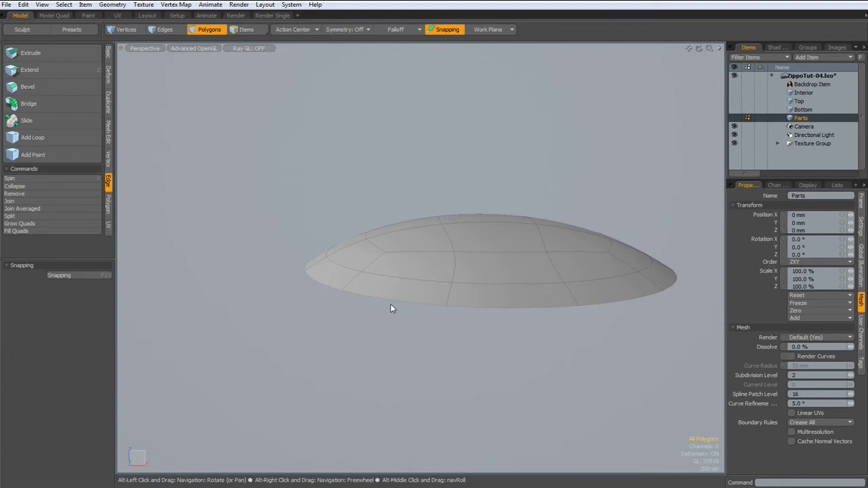
pyautogui.press('2')
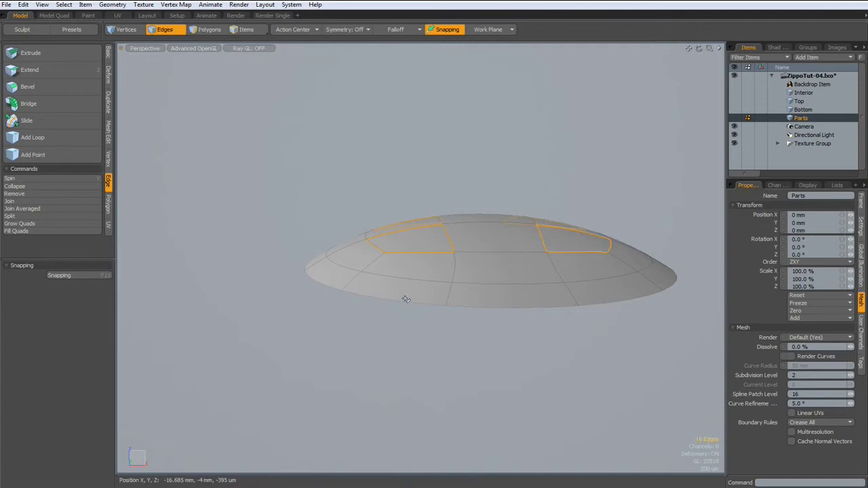
pyautogui.doubleClick(407, 305)
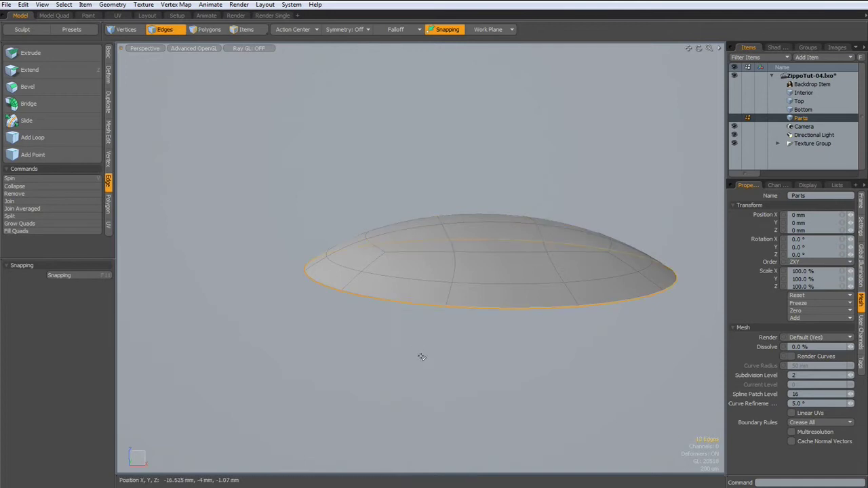
pyautogui.hotkey('shift', 'x')
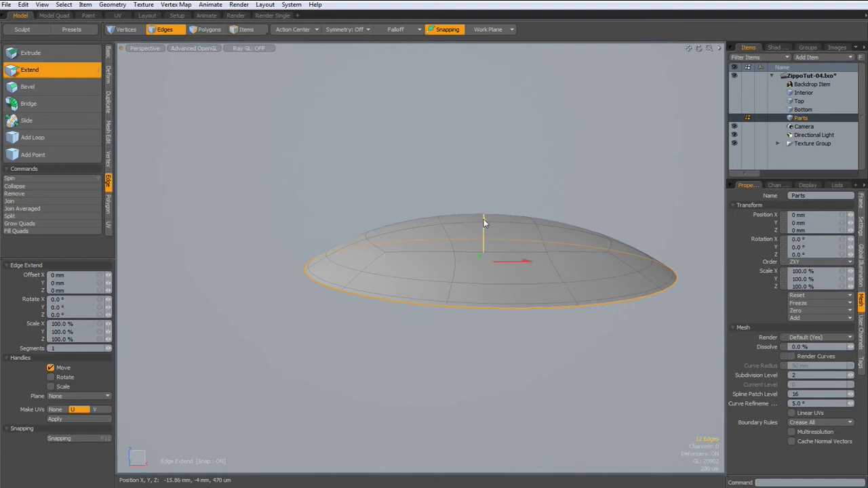
pyautogui.moveTo(483, 221); pyautogui.dragTo(484, 231)
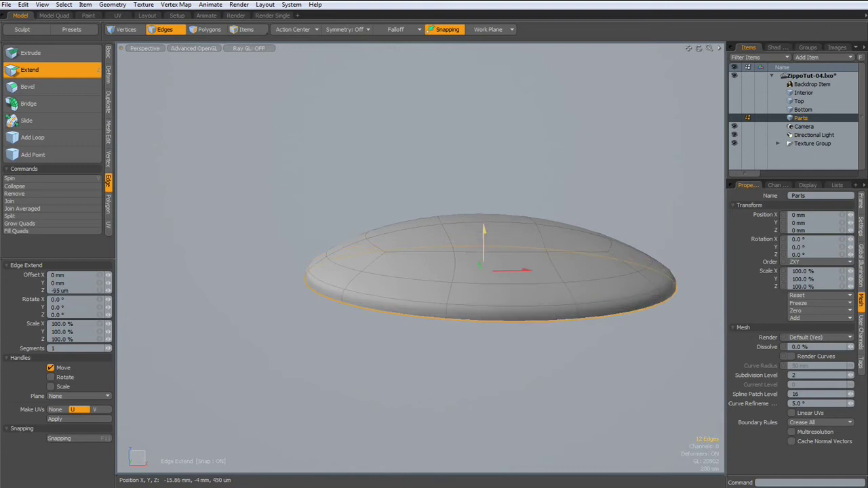
pyautogui.press('space')
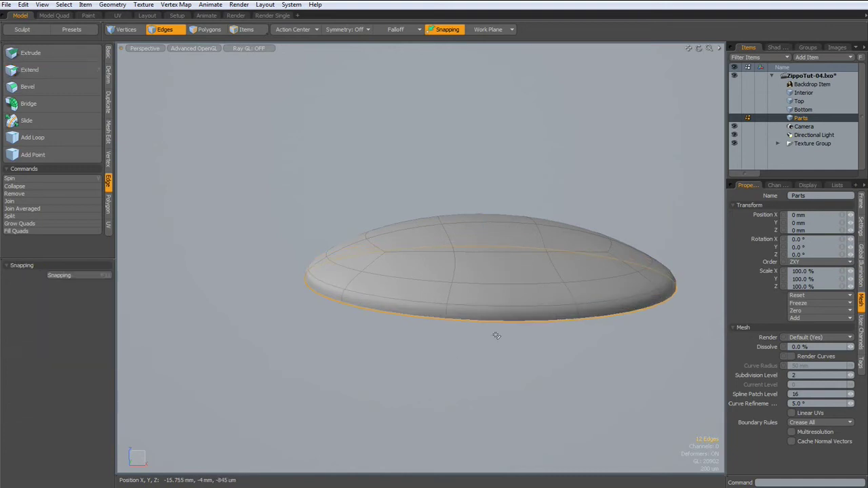
# Close the rim loop on the disc's underside with a single polygon and select it with subdivision turned off.
pyautogui.hotkey('ctrl', 'space')
pyautogui.click(526, 320)
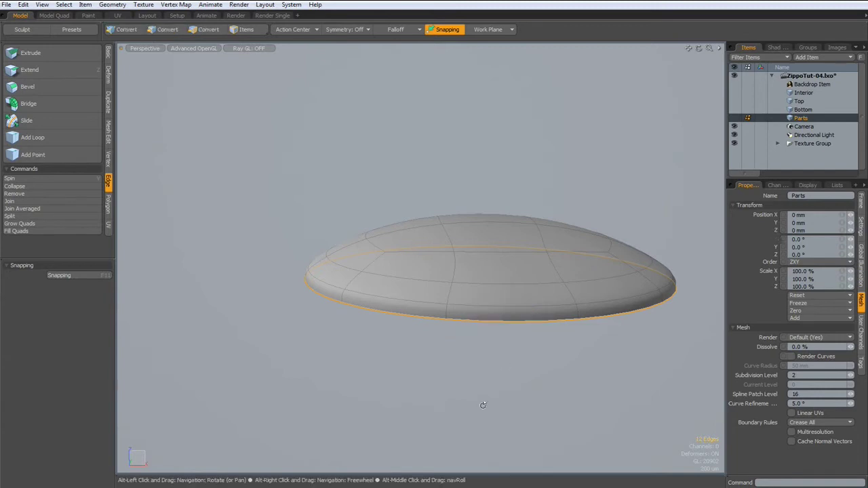
pyautogui.moveTo(483, 350)
pyautogui.keyDown('alt'); pyautogui.mouseDown()
pyautogui.moveTo(474, 345)
pyautogui.moveTo(497, 259)
pyautogui.moveTo(495, 389)
pyautogui.moveTo(500, 300)
pyautogui.mouseUp(); pyautogui.keyUp('alt')
pyautogui.press('p')
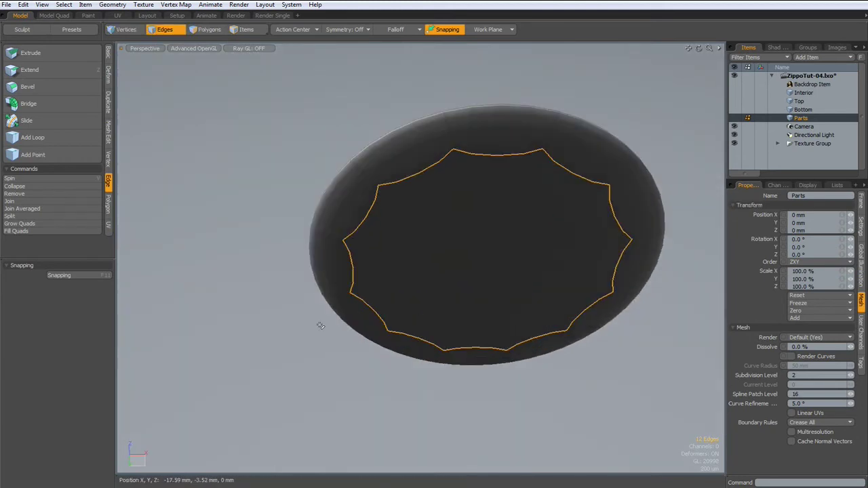
pyautogui.hotkey('ctrl', 'z')
pyautogui.keyDown('alt'); pyautogui.moveTo(322, 256); pyautogui.dragTo(434, 234); pyautogui.keyUp('alt')
pyautogui.press('3')
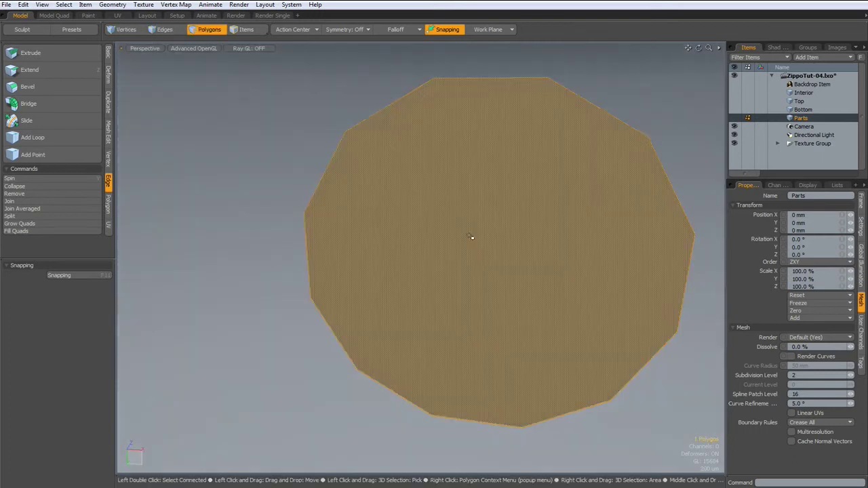
# Bevel the underside cap with a 55 um inset, inset it further, and shift it 520 um into an open-ended boss.
pyautogui.press('b')
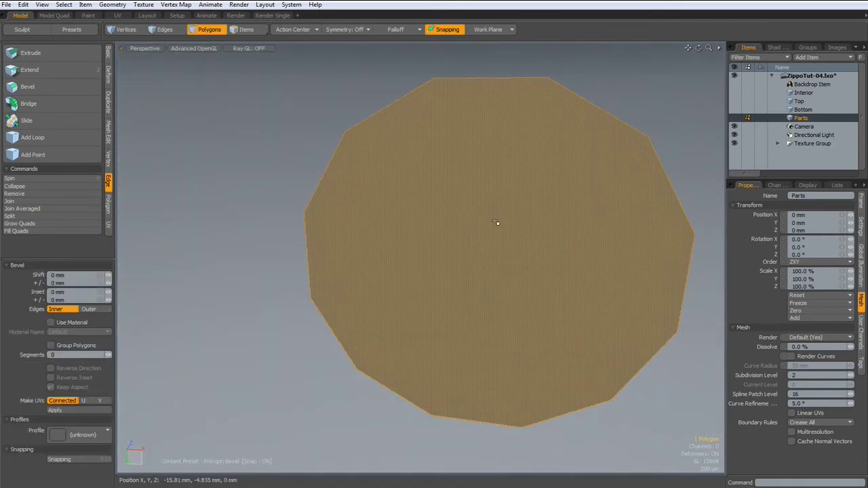
pyautogui.click(528, 238)
pyautogui.moveTo(432, 265); pyautogui.dragTo(427, 265)
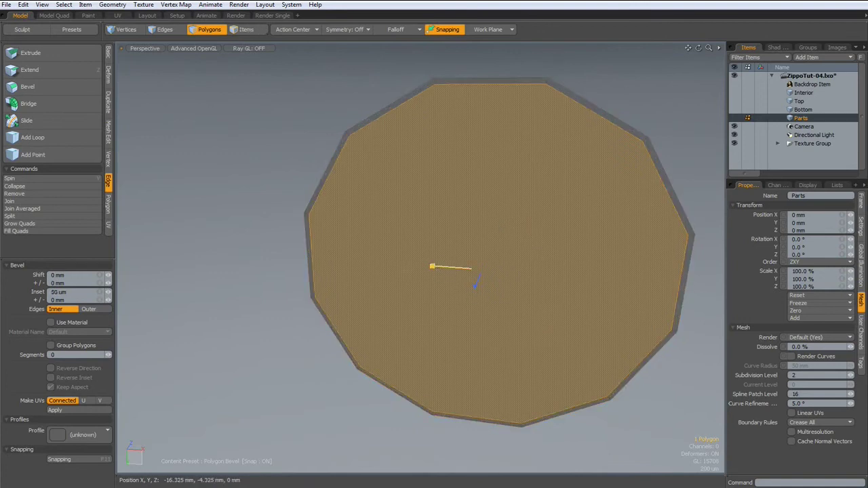
pyautogui.keyDown('shift'); pyautogui.click(432, 195); pyautogui.keyUp('shift')
pyautogui.moveTo(433, 269); pyautogui.dragTo(445, 384)
pyautogui.press('space')
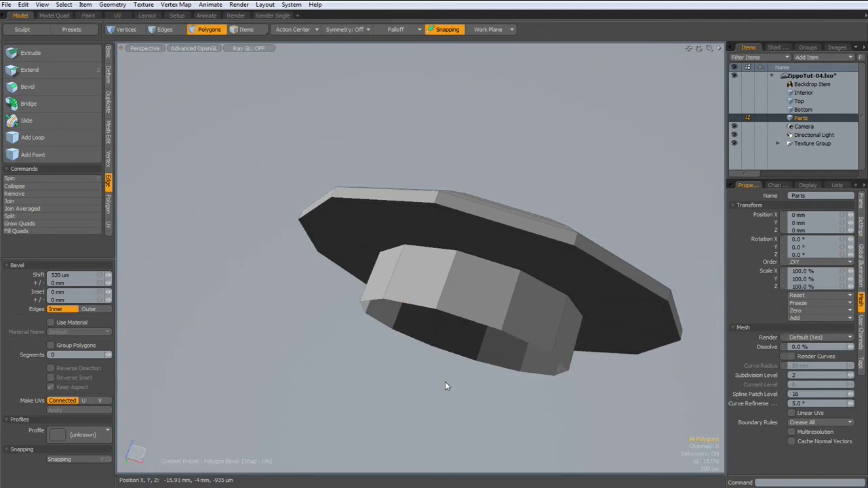
# Add an edge loop around the boss close to the disc's underside and turn the part back into a subdivision surface.
pyautogui.press('Tab')
pyautogui.keyDown('alt'); pyautogui.moveTo(445, 382); pyautogui.dragTo(441, 188); pyautogui.keyUp('alt')
pyautogui.press('Tab')
pyautogui.scroll(5, 496, 224)
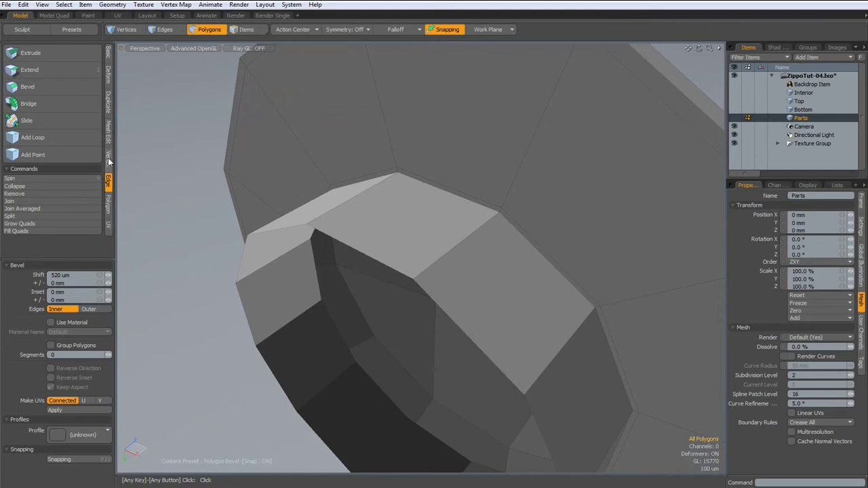
pyautogui.click(57, 137)
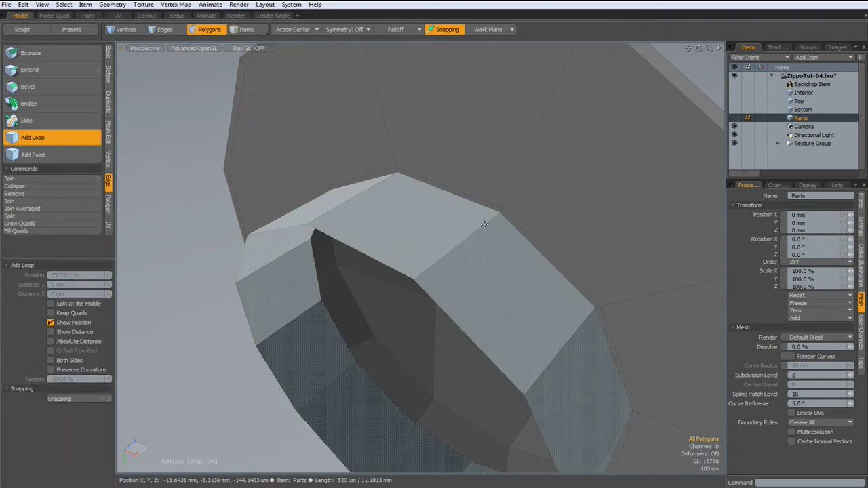
pyautogui.moveTo(485, 224); pyautogui.dragTo(496, 215)
pyautogui.press('q')
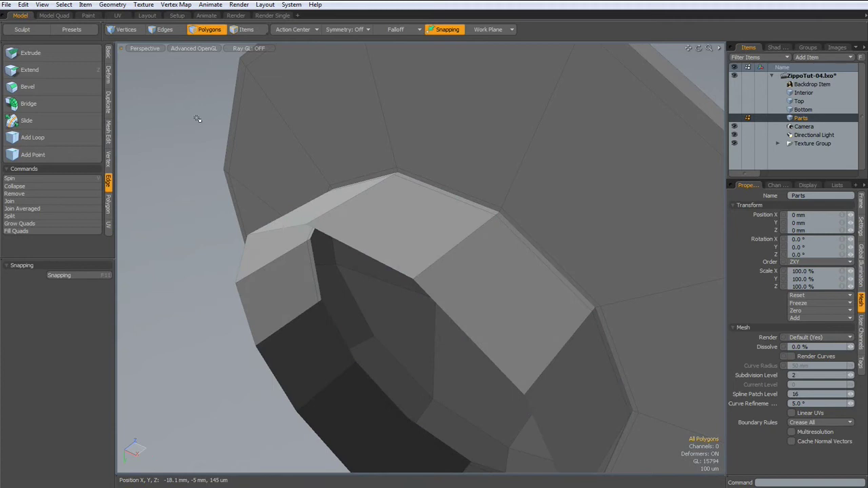
pyautogui.press('Tab')
pyautogui.scroll(-5, 198, 118)
pyautogui.keyDown('alt'); pyautogui.moveTo(219, 143); pyautogui.dragTo(283, 374); pyautogui.keyUp('alt')
pyautogui.keyDown('alt'); pyautogui.keyDown('shift'); pyautogui.moveTo(236, 302); pyautogui.dragTo(453, 250); pyautogui.keyUp('shift'); pyautogui.keyUp('alt')
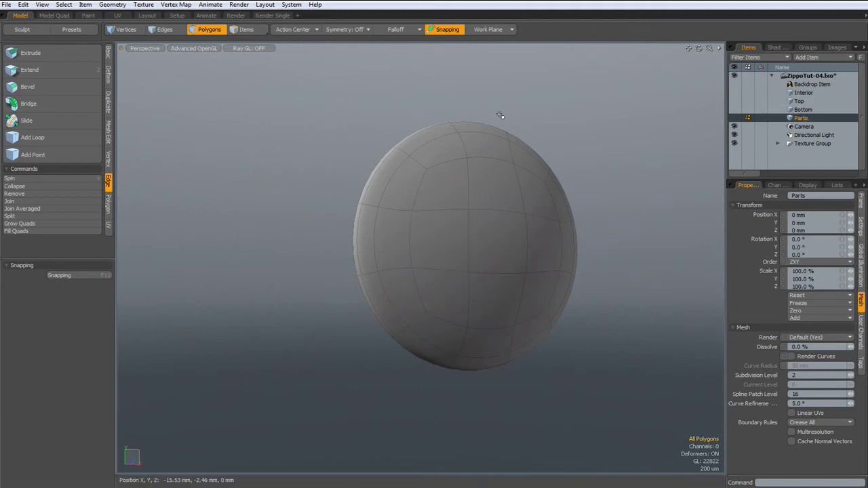
# Select the whole domed disc and move it 4.66 mm along Z in the top view.
pyautogui.scroll(-3, 502, 116)
pyautogui.scroll(-5, 528, 173)
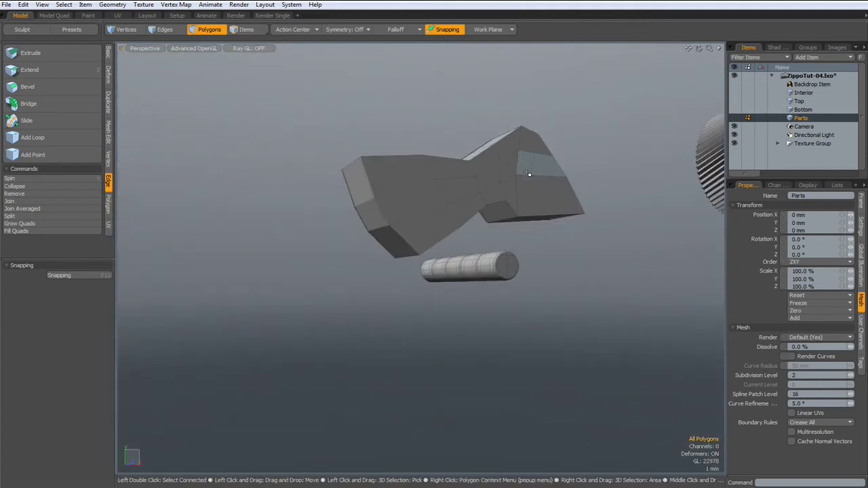
pyautogui.scroll(3, 529, 175)
pyautogui.press('Tab')
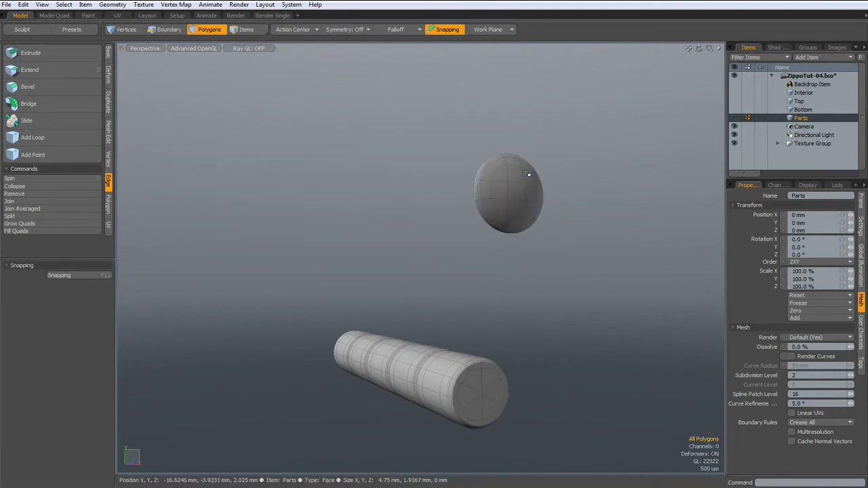
pyautogui.doubleClick(525, 192)
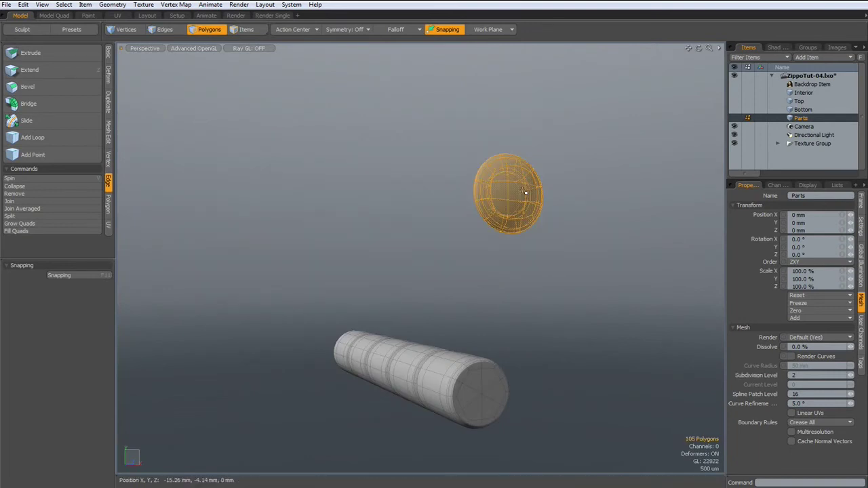
pyautogui.press('KP_1')
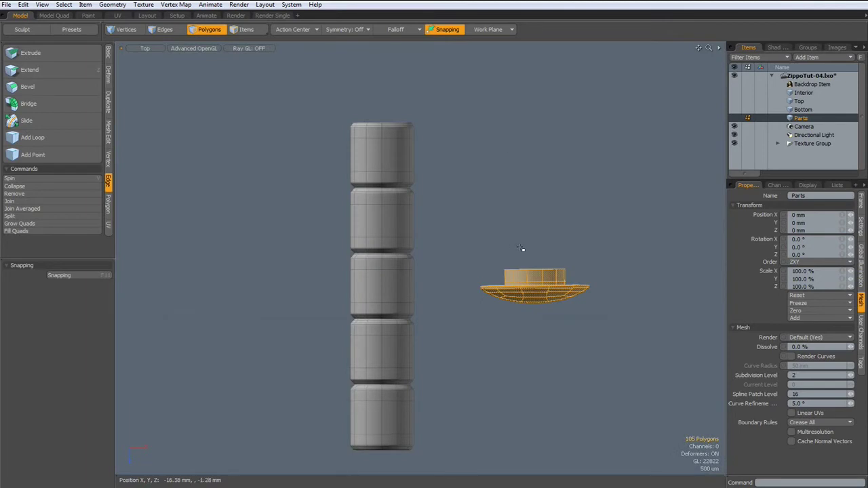
pyautogui.press('w')
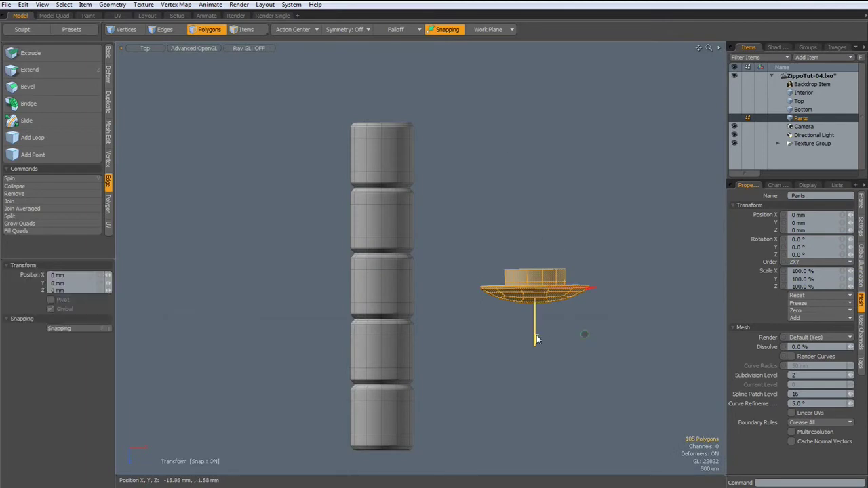
pyautogui.moveTo(535, 339); pyautogui.dragTo(536, 475)
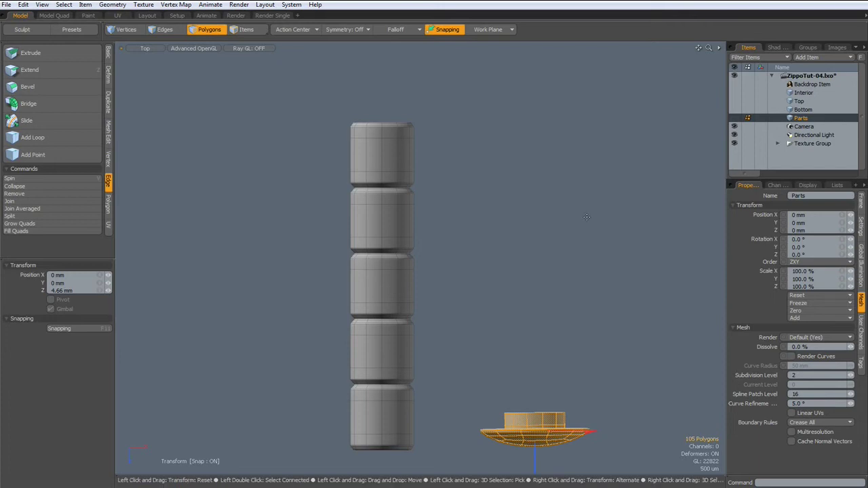
# Unhide the lever geometry in the front view and switch the disc to plain polygons.
pyautogui.press('KP_2')
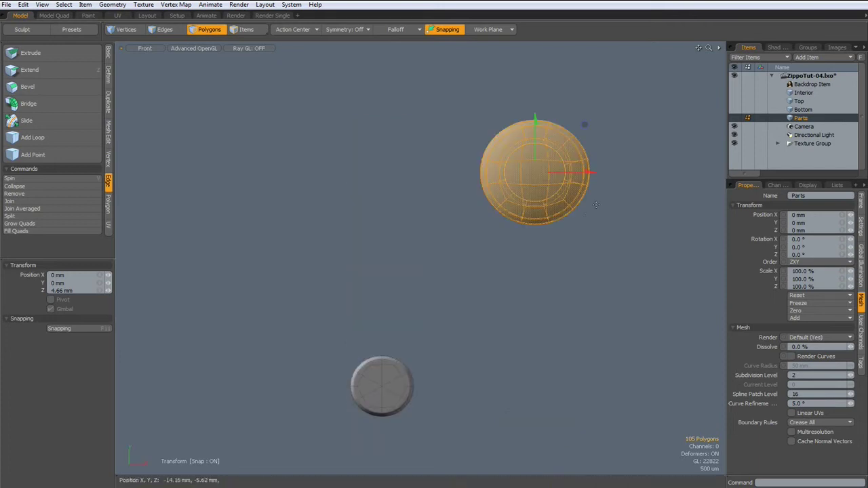
pyautogui.press('u')
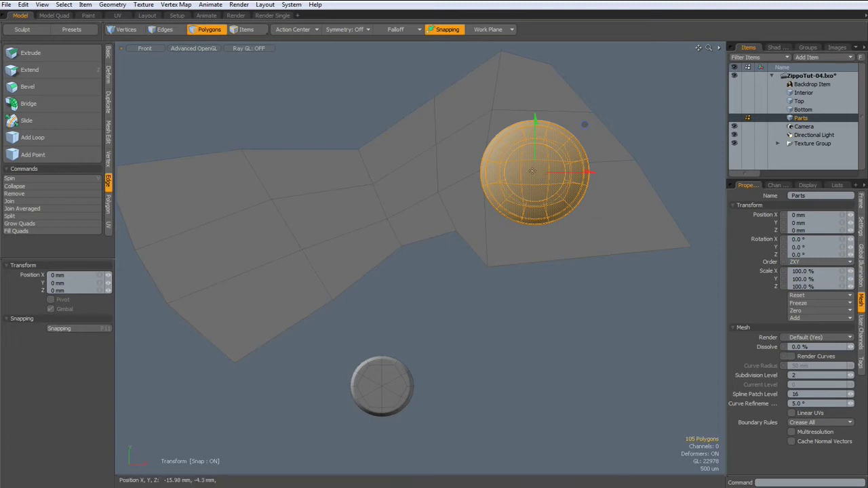
pyautogui.press('space')
pyautogui.press('Tab')
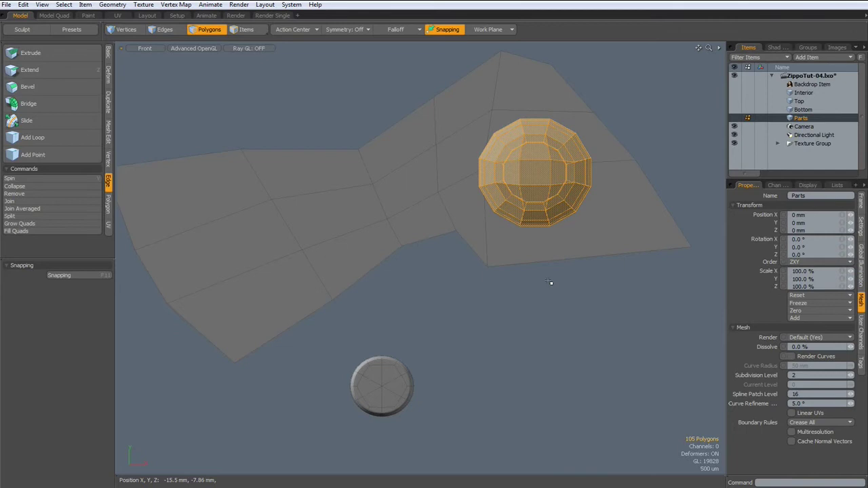
# Add the Interior item to the active meshes, select its connected polygons and turn off their subdivision.
pyautogui.keyDown('shift'); pyautogui.click(793, 95); pyautogui.keyUp('shift')
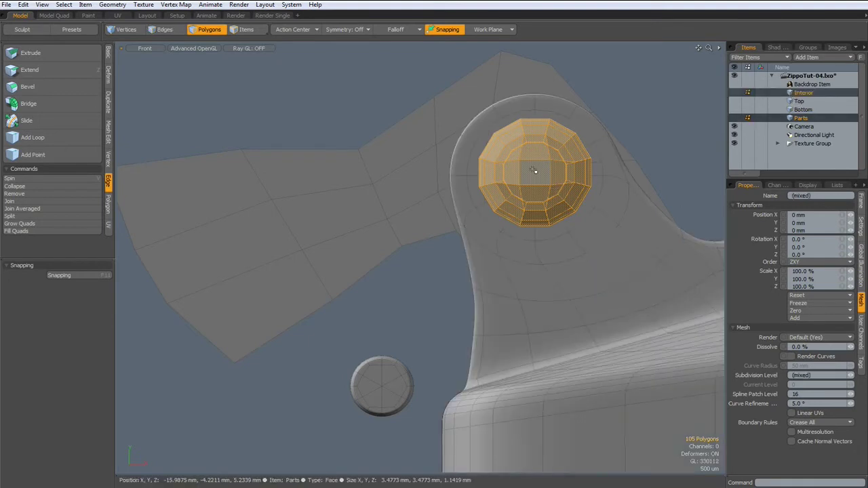
pyautogui.doubleClick(553, 315)
pyautogui.press('Tab')
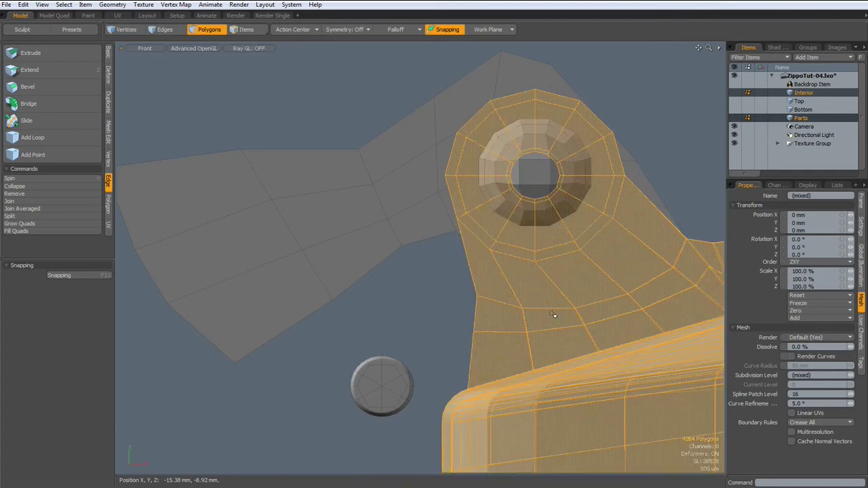
pyautogui.scroll(-4, 553, 314)
pyautogui.scroll(4, 553, 315)
# Select the grooved hinge cylinder and turn off its subdivision.
pyautogui.doubleClick(386, 382)
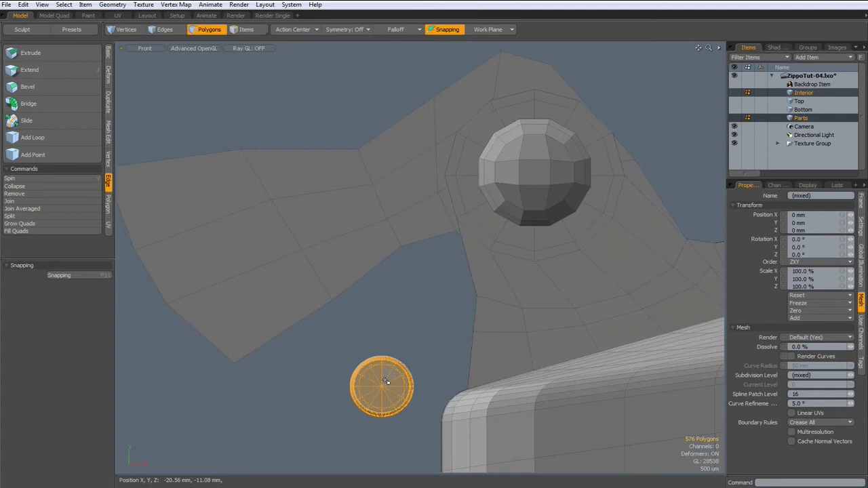
pyautogui.press('Tab')
pyautogui.press('Tab')
pyautogui.press('Tab')
pyautogui.scroll(-10, 385, 382)
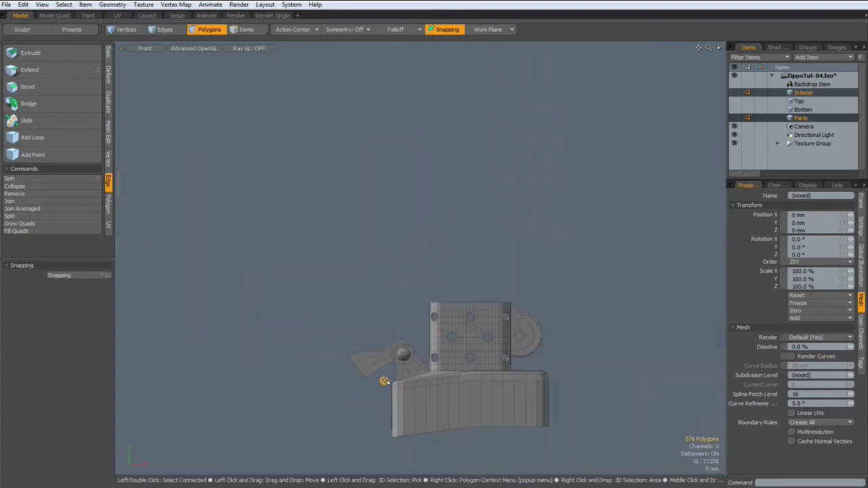
pyautogui.scroll(2, 384, 382)
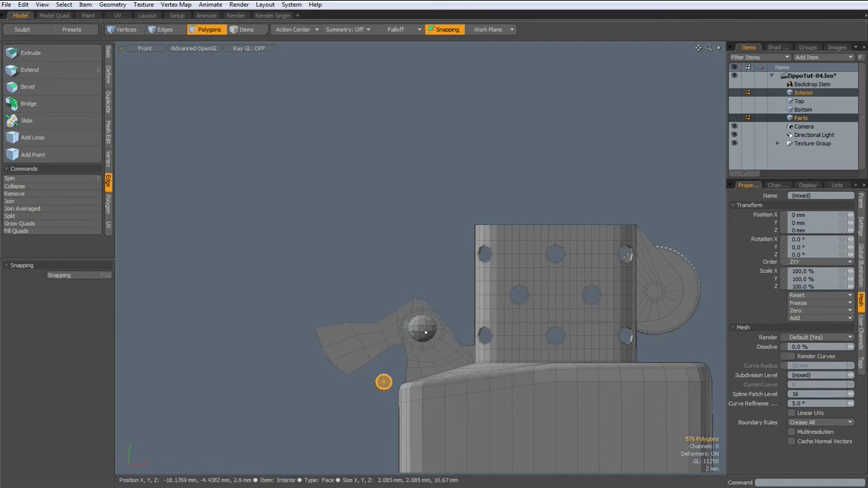
# Select the whole domed disc at the lever pivot and toggle its subdivision on and off to check the smoothed shape.
pyautogui.scroll(10, 423, 336)
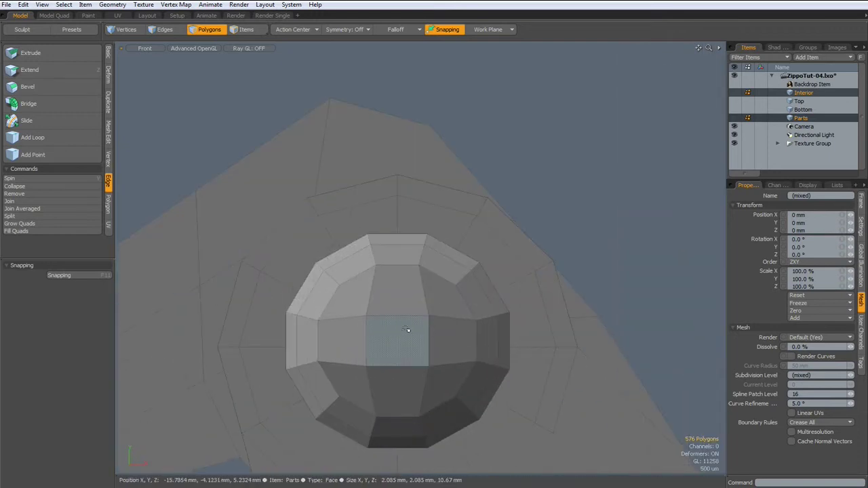
pyautogui.doubleClick(406, 329)
pyautogui.press('Tab')
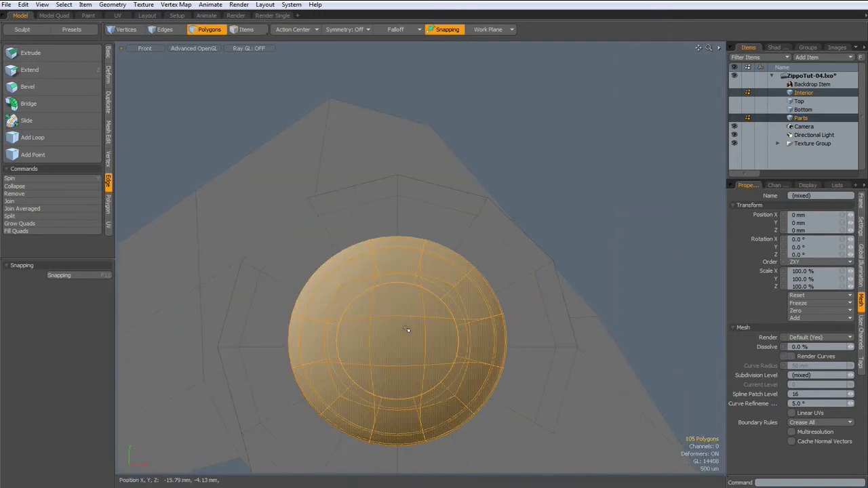
pyautogui.press('Tab')
# Move the selected domed disc forward along Z in the top view until it is clear of the lighter body.
pyautogui.press('KP_1')
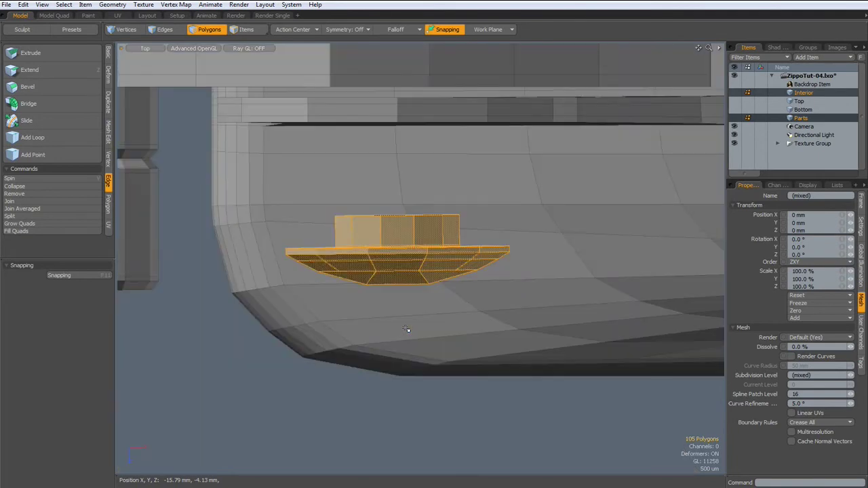
pyautogui.scroll(-3, 407, 329)
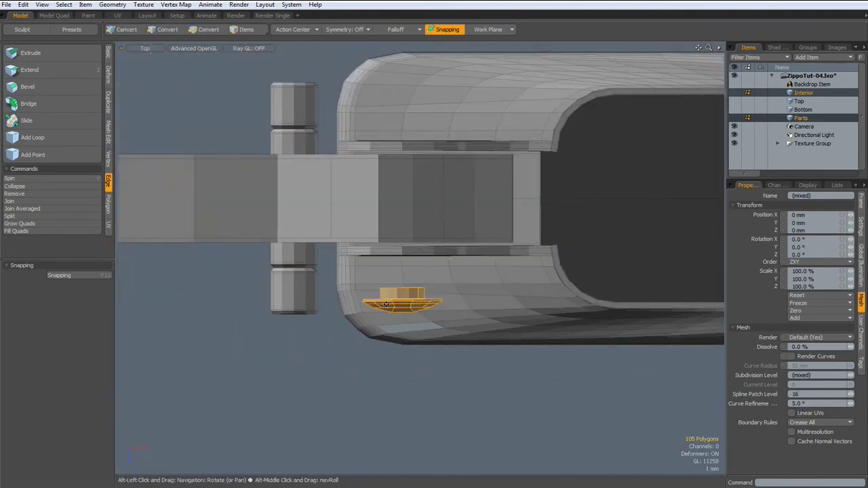
pyautogui.keyDown('alt'); pyautogui.moveTo(406, 329); pyautogui.dragTo(381, 337); pyautogui.keyUp('alt')
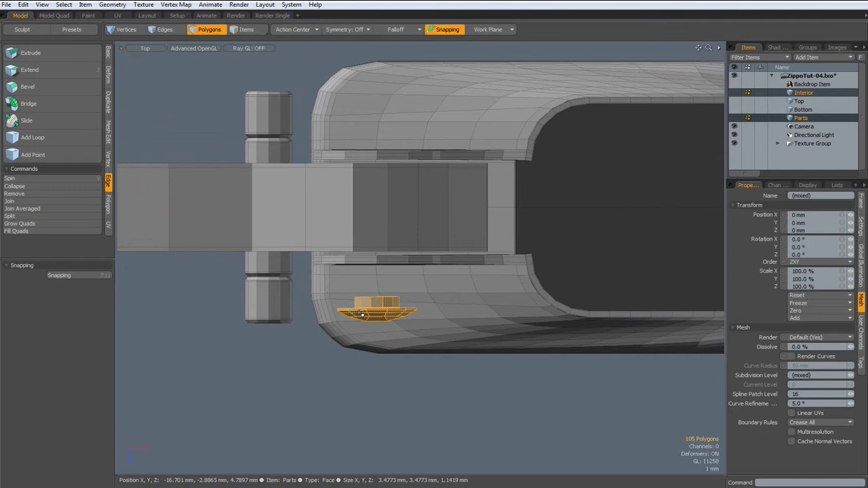
pyautogui.press('w')
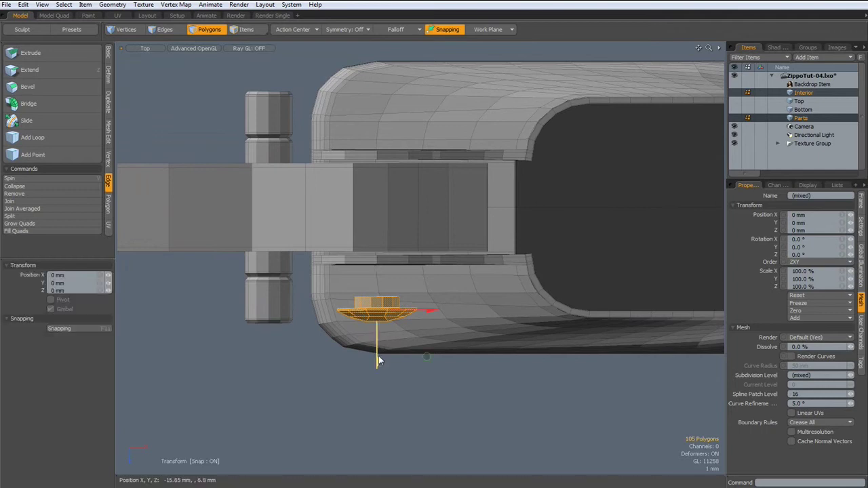
pyautogui.moveTo(426, 357); pyautogui.dragTo(378, 440)
pyautogui.press('space')
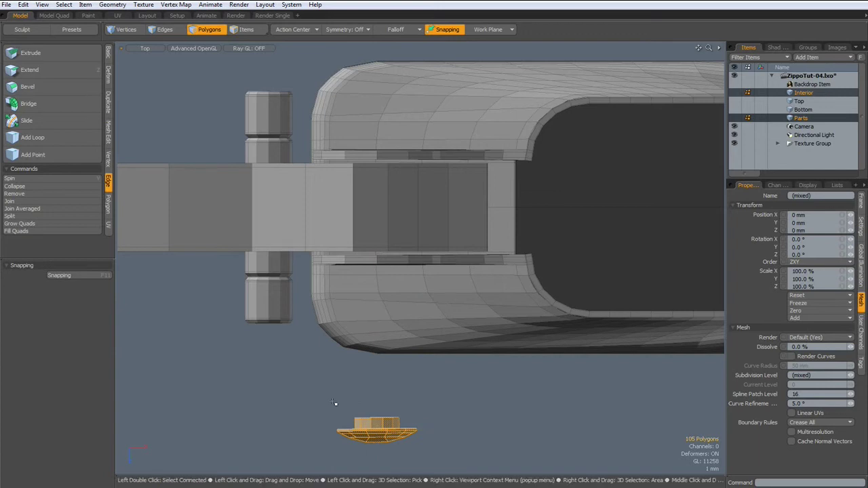
# Select the edge ring at the rear end of the boss and move it back along Z, making the part about 2.44 mm deep.
pyautogui.press('2')
pyautogui.moveTo(327, 405); pyautogui.dragTo(456, 422, button='right')
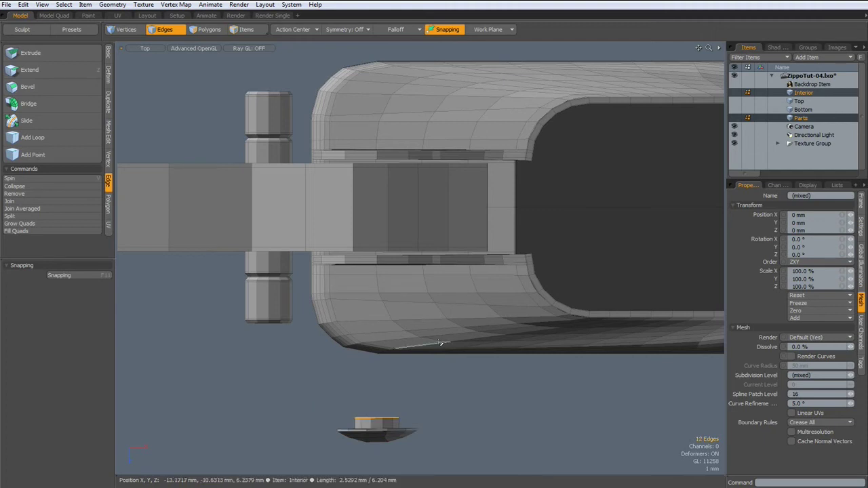
pyautogui.press('w')
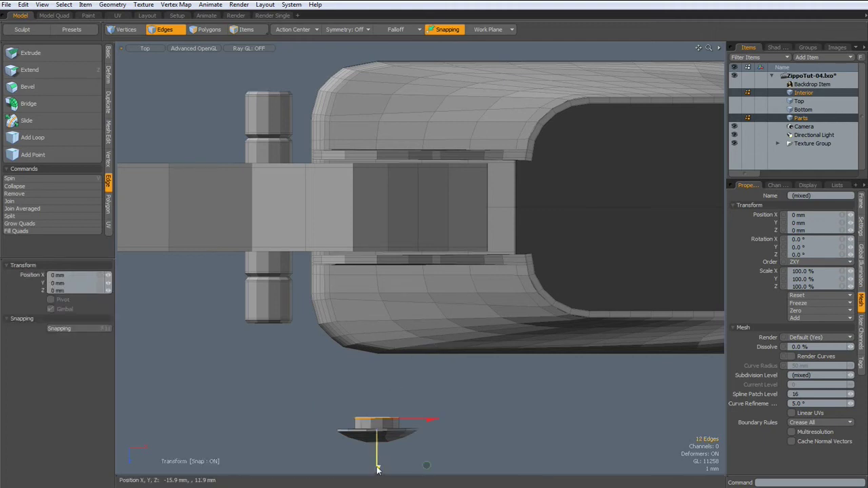
pyautogui.moveTo(378, 474); pyautogui.dragTo(377, 441)
pyautogui.press('space')
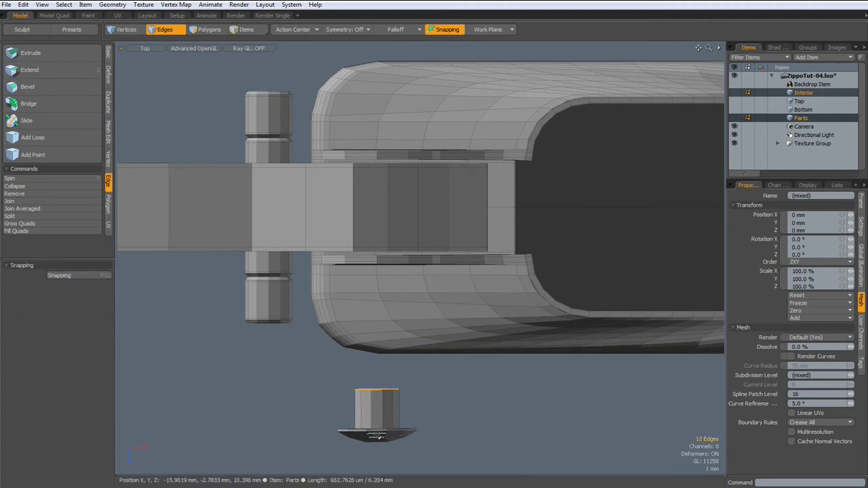
# Move the whole domed disc -7.55 mm along Z so its boss enters the lever pivot and the disc sits at the bracket.
pyautogui.press('3')
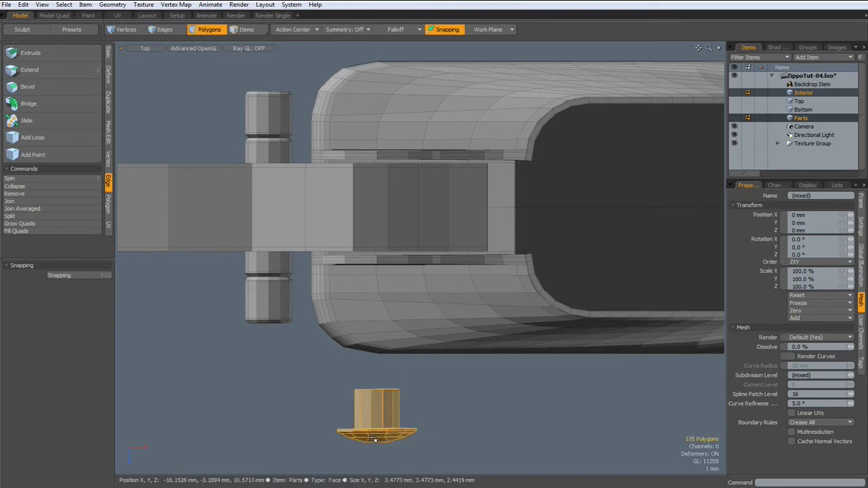
pyautogui.press('w')
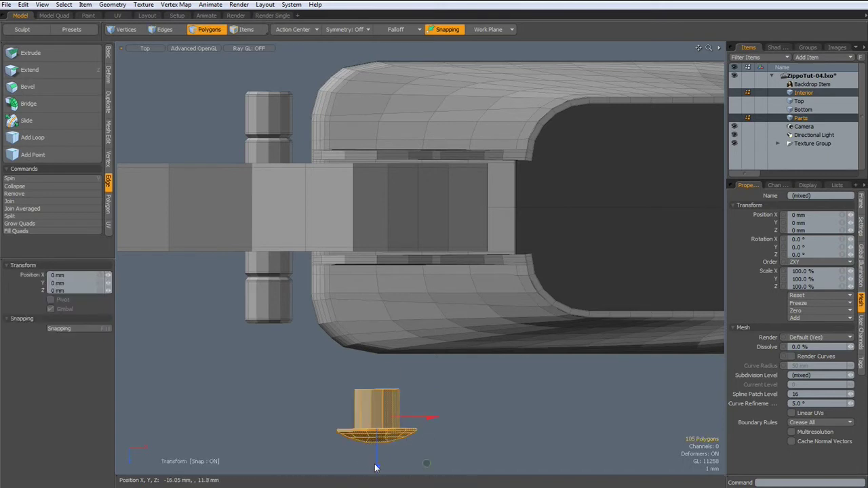
pyautogui.moveTo(376, 468); pyautogui.dragTo(377, 303)
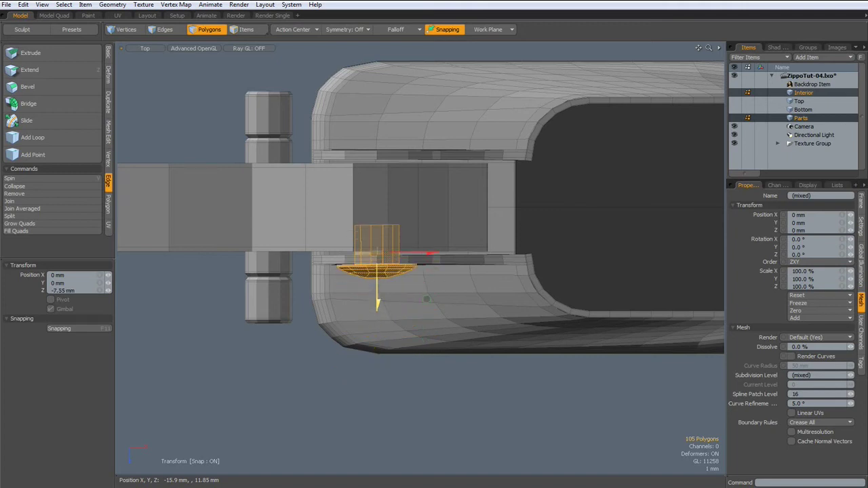
# Examine the seated disc and the serrated striker wheel in the perspective view.
pyautogui.hotkey('ctrl', 'space')
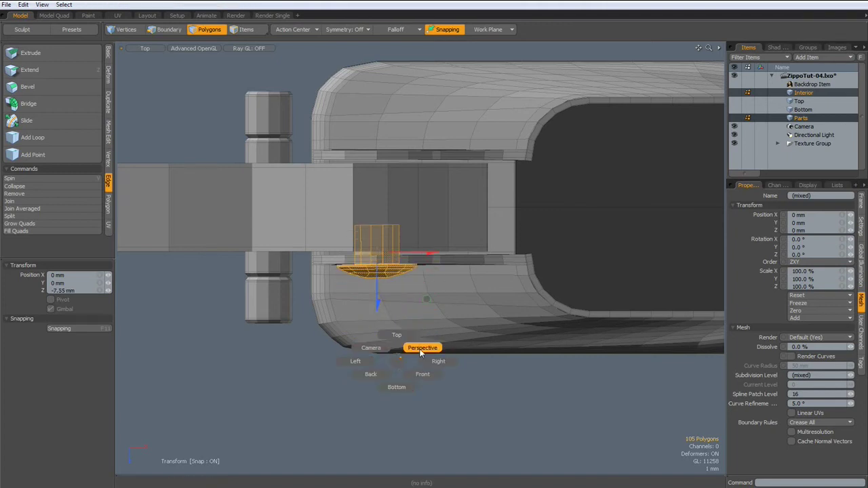
pyautogui.click(420, 351)
pyautogui.scroll(-5, 585, 351)
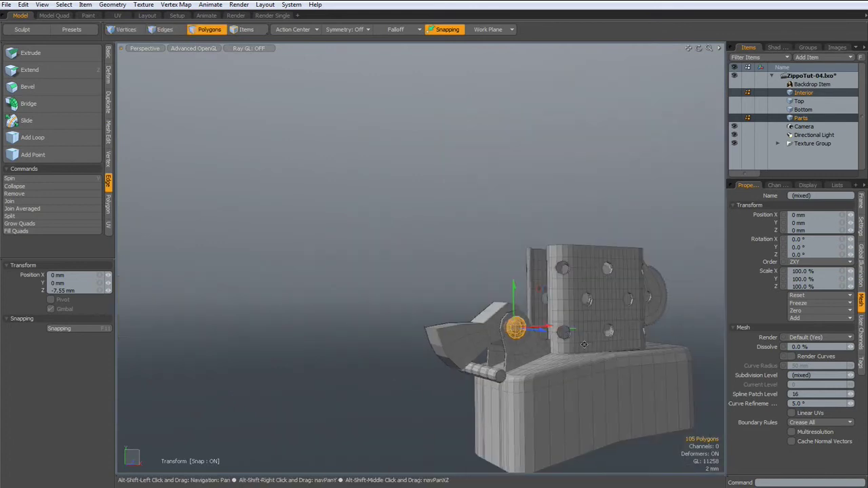
pyautogui.keyDown('alt'); pyautogui.moveTo(585, 350); pyautogui.dragTo(462, 360); pyautogui.keyUp('alt')
pyautogui.press('3')
pyautogui.scroll(3, 456, 295)
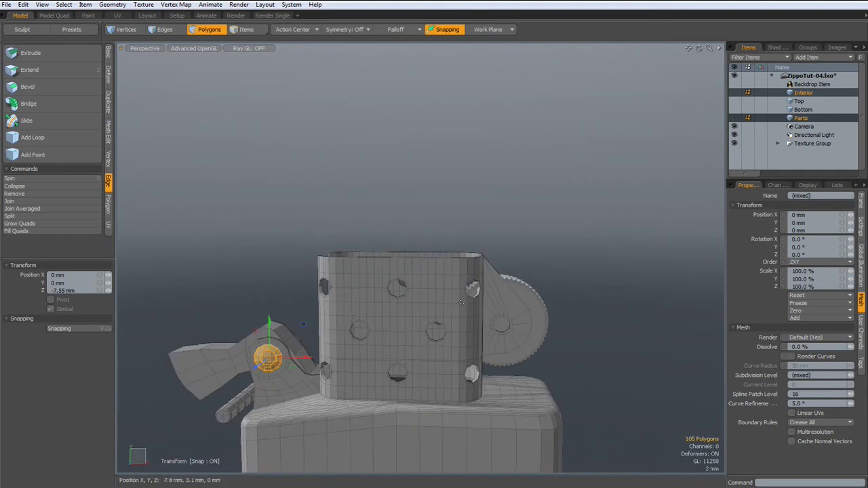
pyautogui.keyDown('alt'); pyautogui.moveTo(460, 303); pyautogui.dragTo(462, 297); pyautogui.keyUp('alt')
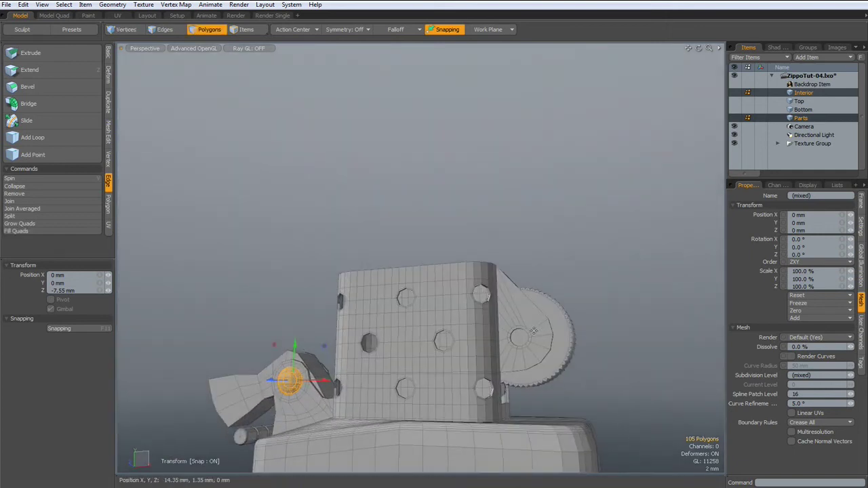
pyautogui.scroll(5, 533, 330)
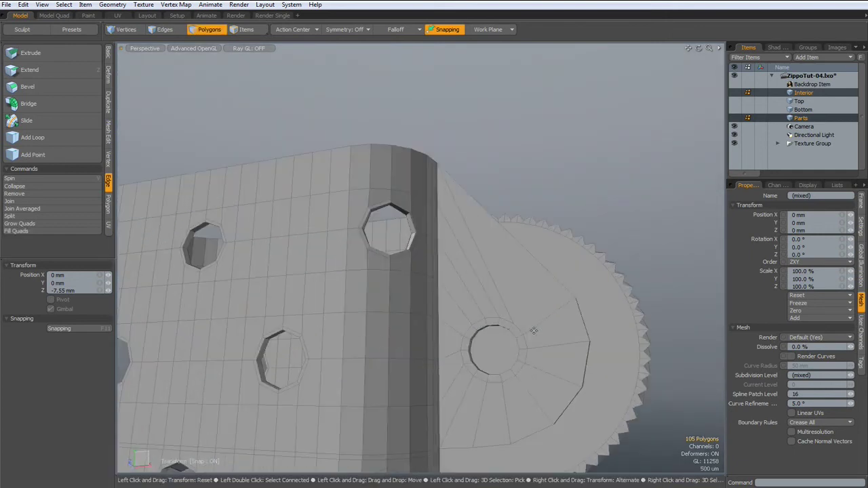
pyautogui.click(609, 360)
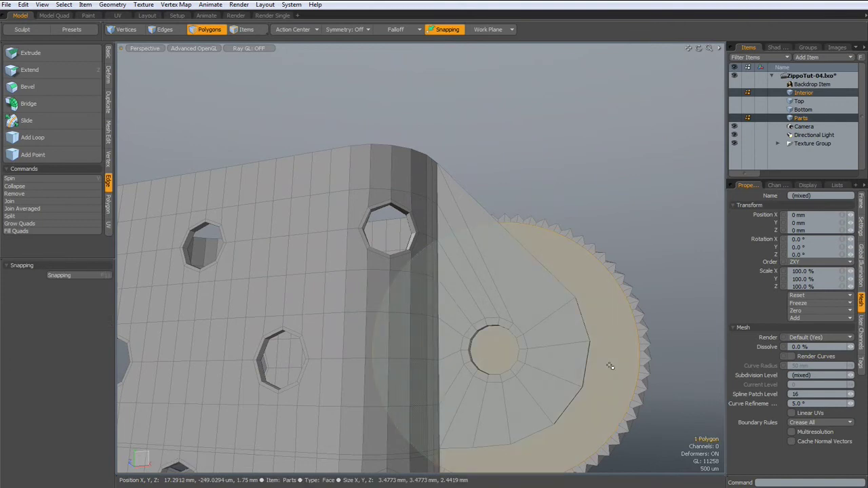
pyautogui.press('b')
pyautogui.keyDown('alt'); pyautogui.moveTo(562, 388); pyautogui.dragTo(517, 402); pyautogui.keyUp('alt')
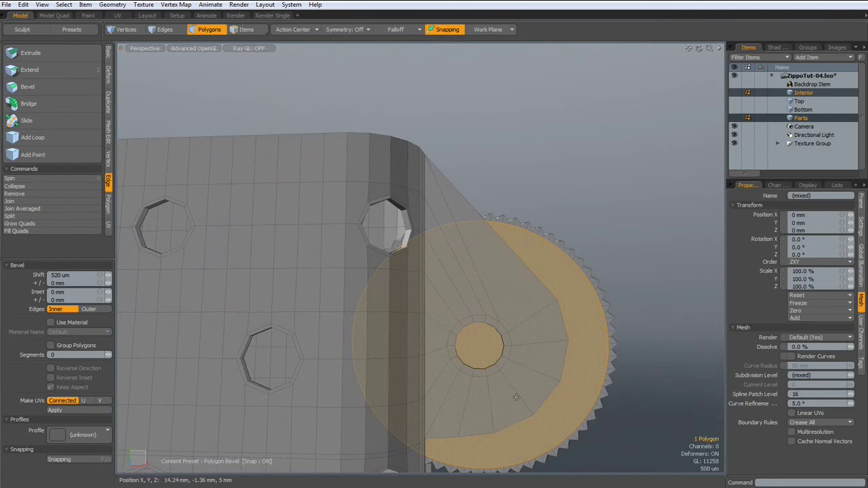
pyautogui.press('space')
pyautogui.click(517, 399)
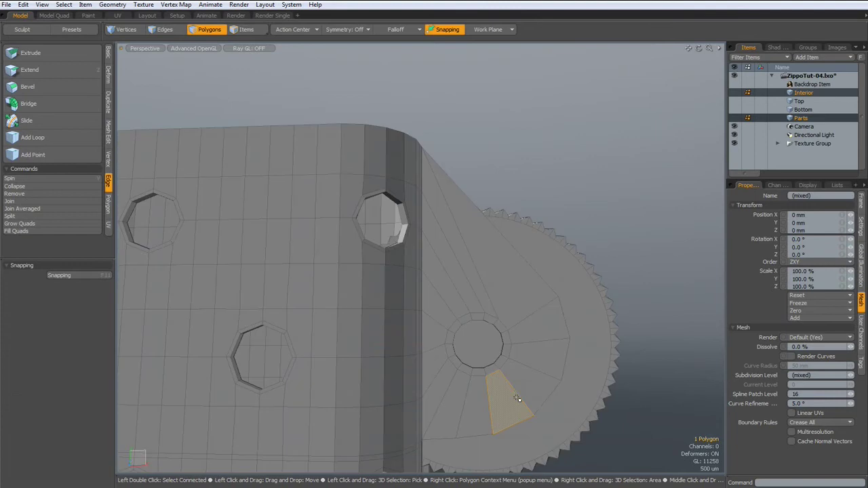
pyautogui.doubleClick(517, 399)
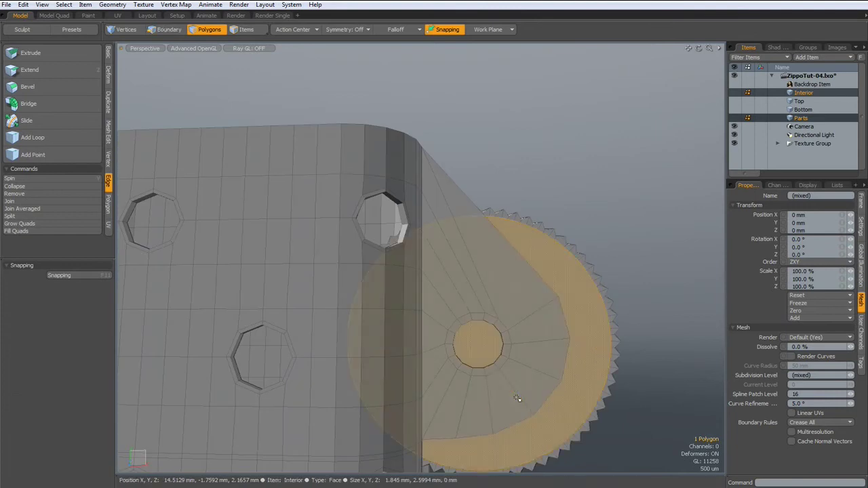
pyautogui.hotkey('ctrl', 'z')
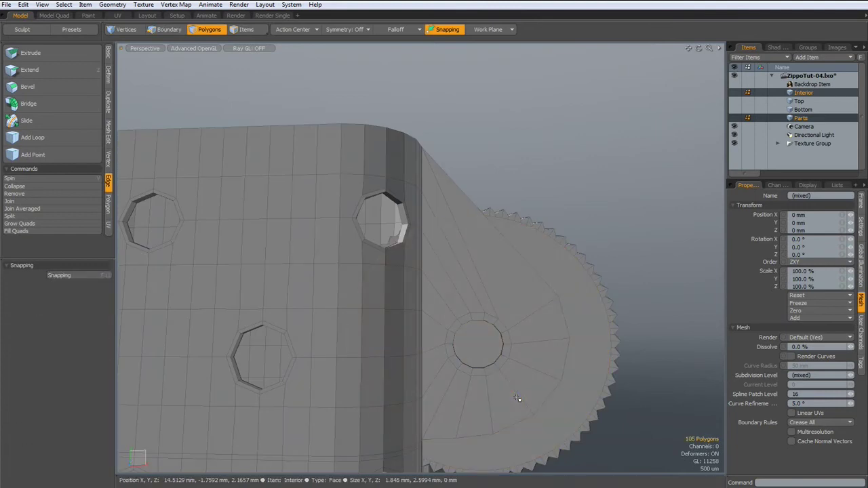
# Bevel the striker wheel's large side polygon with an inset of about 4.4 mm, making a circle slightly smaller than the bracket's pivot hole.
pyautogui.click(581, 384)
pyautogui.press('b')
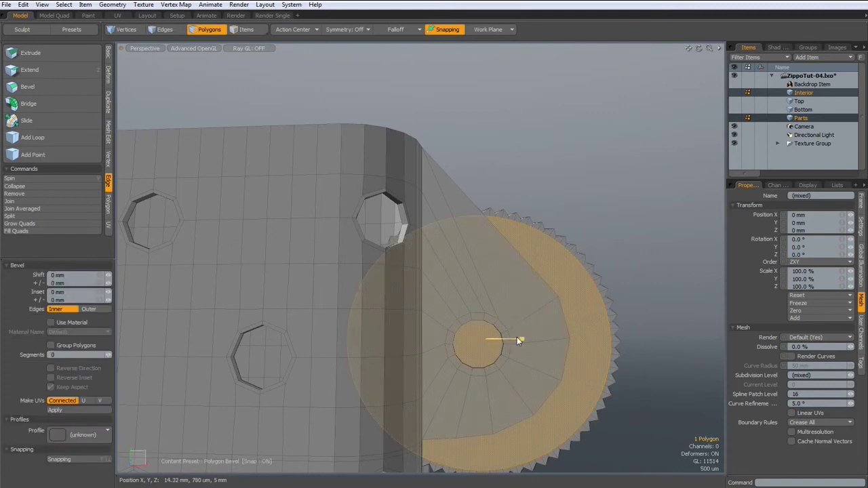
pyautogui.moveTo(521, 339); pyautogui.dragTo(622, 340)
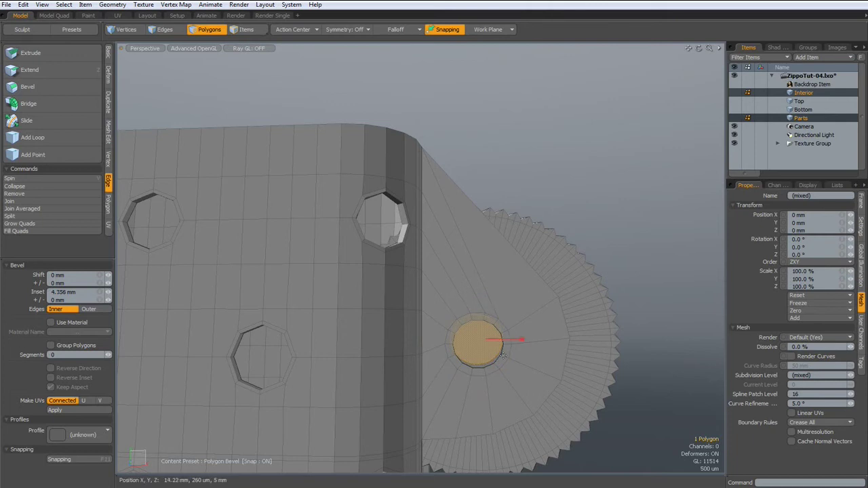
pyautogui.moveTo(520, 338); pyautogui.dragTo(521, 339)
pyautogui.press('space')
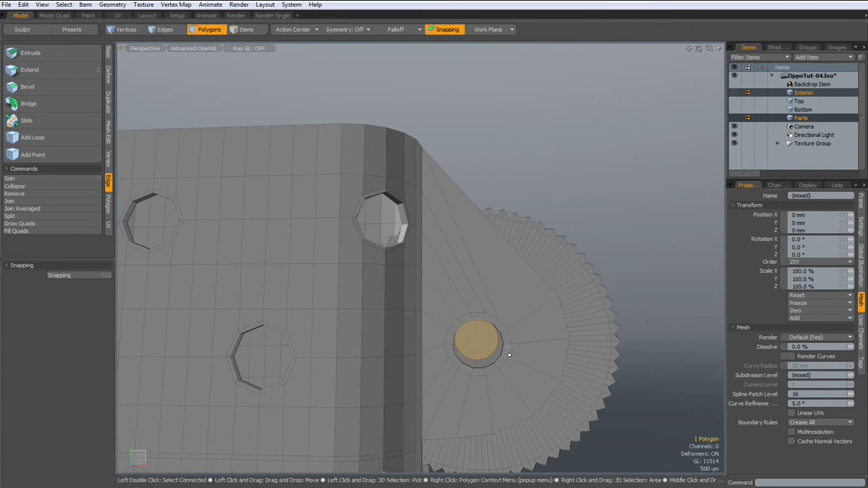
# Select the whole striker wheel and move it slightly in the front view to centre its inset circle in the bracket's pivot hole.
pyautogui.scroll(2, 509, 353)
pyautogui.scroll(-2, 509, 354)
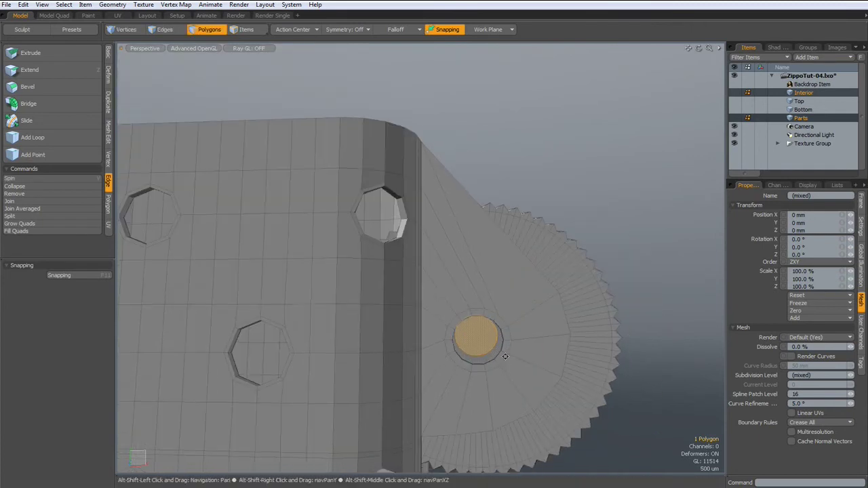
pyautogui.keyDown('alt'); pyautogui.keyDown('shift'); pyautogui.moveTo(509, 354); pyautogui.dragTo(514, 229); pyautogui.keyUp('shift'); pyautogui.keyUp('alt')
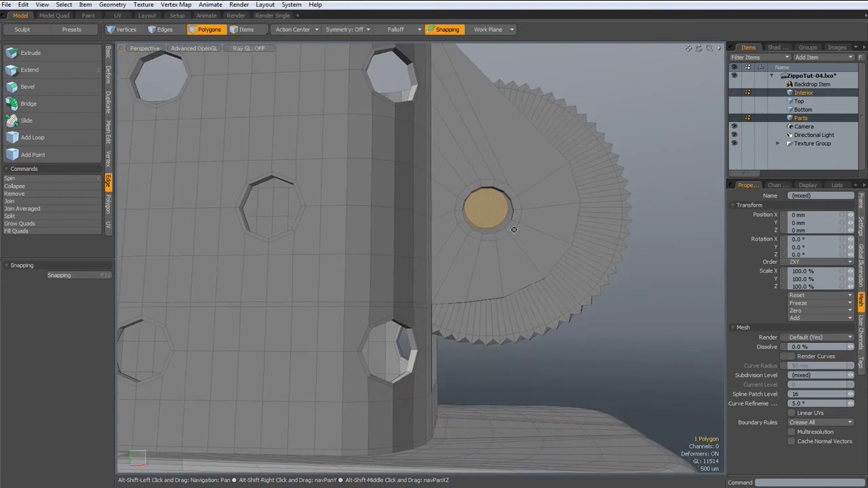
pyautogui.doubleClick(611, 240)
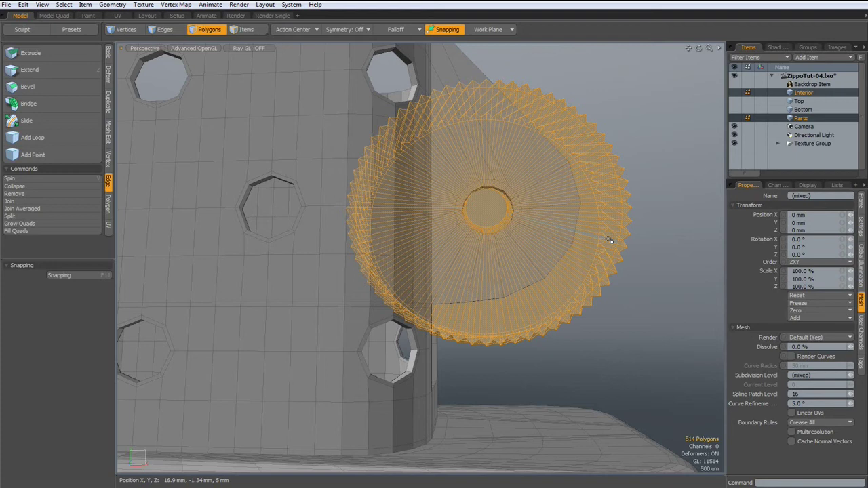
pyautogui.press('KP_1')
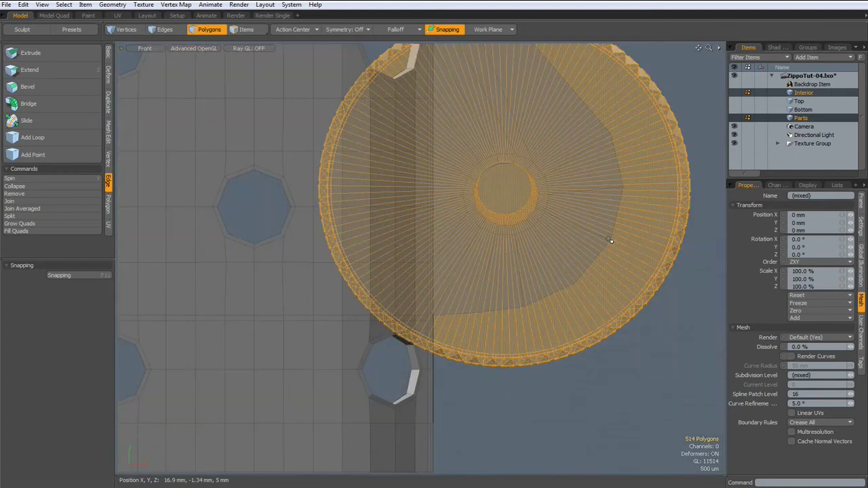
pyautogui.press('w')
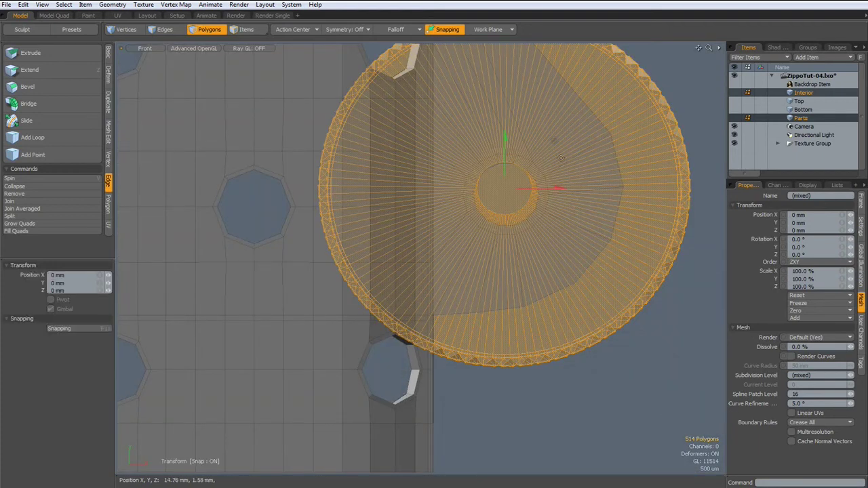
pyautogui.moveTo(554, 144); pyautogui.dragTo(557, 145)
pyautogui.press('space')
# Duplicate the lever's domed disc and move the copy about 29.3 mm in X and 5.15 mm in Y over the wheel bracket's pivot hole.
pyautogui.scroll(-3, 556, 162)
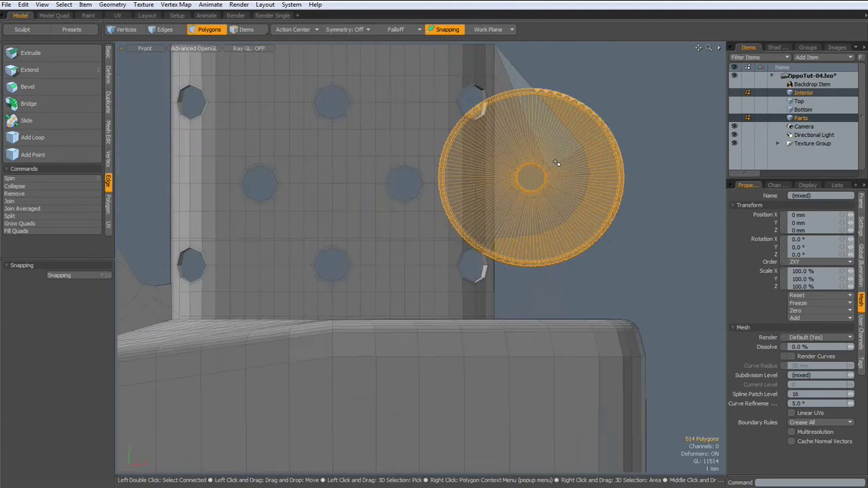
pyautogui.scroll(-4, 557, 163)
pyautogui.click(630, 228)
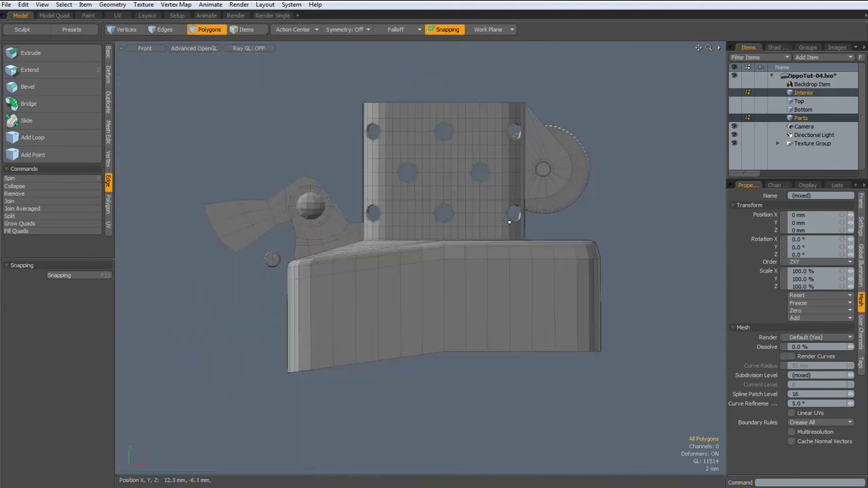
pyautogui.doubleClick(310, 205)
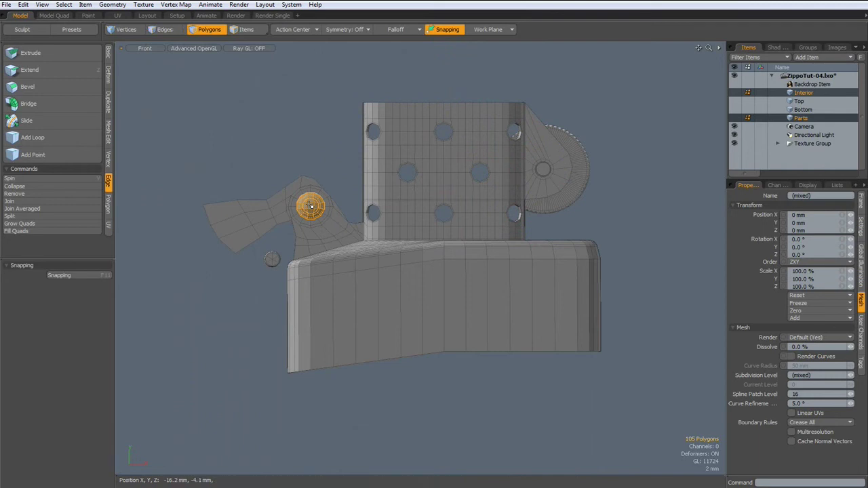
pyautogui.press('w')
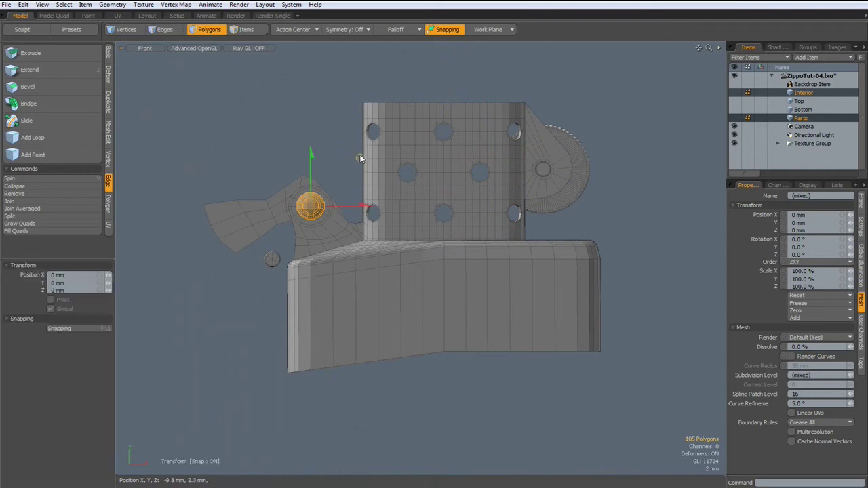
pyautogui.moveTo(362, 156); pyautogui.dragTo(596, 118)
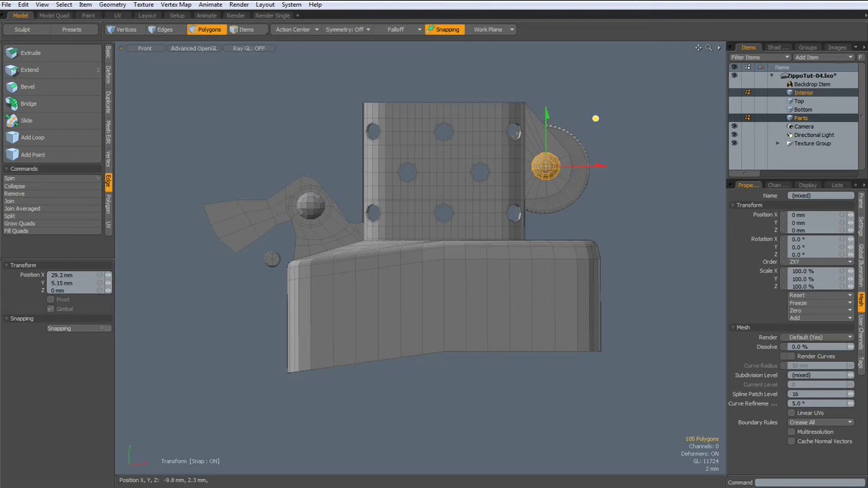
# Move the copied disc inward along Z in the top view so its cap seats against the wheel bracket.
pyautogui.hotkey('ctrl', 'space')
pyautogui.click(687, 178)
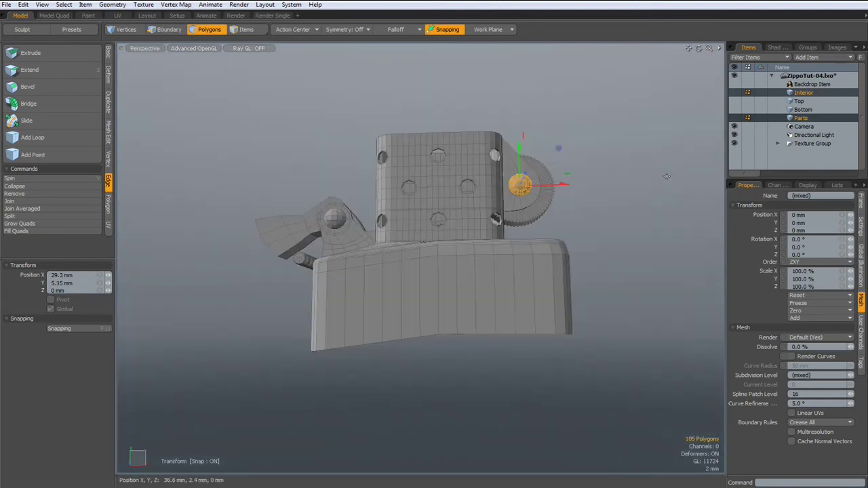
pyautogui.keyDown('alt'); pyautogui.moveTo(636, 179); pyautogui.dragTo(421, 326); pyautogui.keyUp('alt')
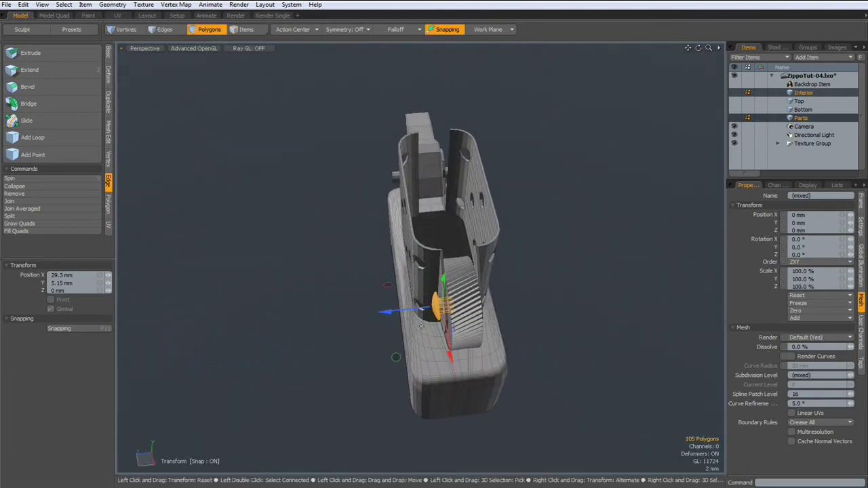
pyautogui.press('KP_1')
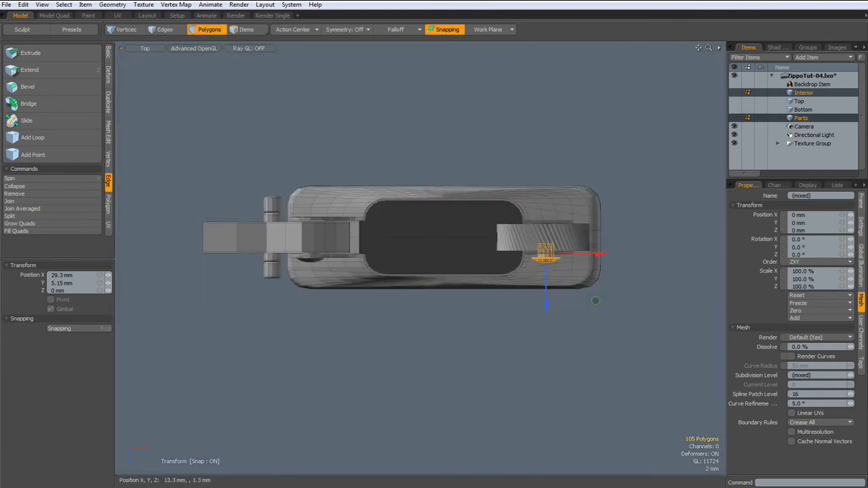
pyautogui.scroll(10, 546, 251)
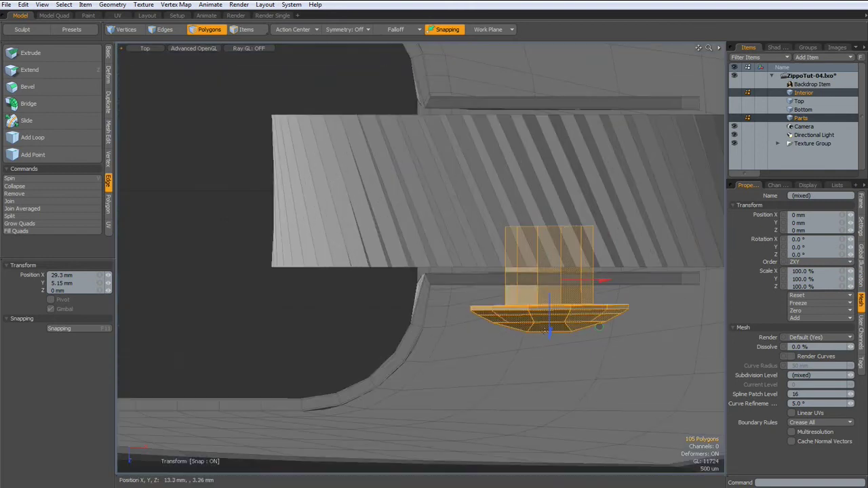
pyautogui.moveTo(549, 333); pyautogui.dragTo(549, 313)
pyautogui.press('space')
pyautogui.scroll(-6, 549, 298)
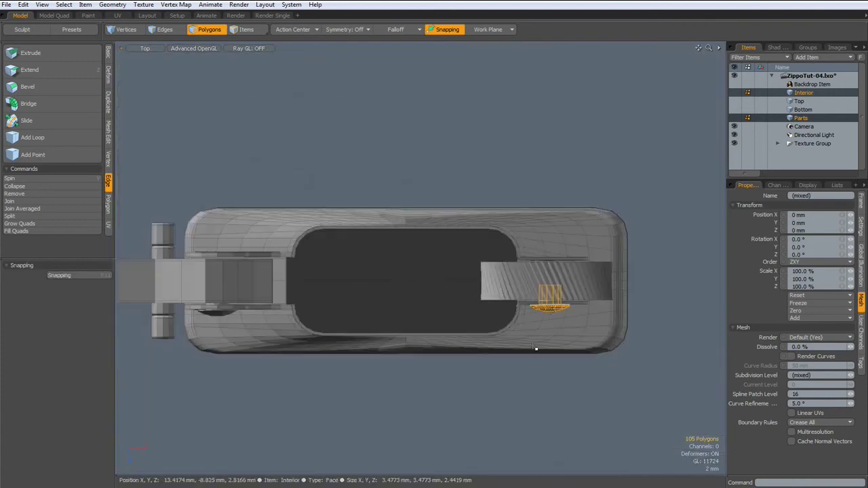
# Select both domed discs and mirror them across the Z axis onto the opposite sides of the brackets.
pyautogui.hotkey('ctrl', 'space')
pyautogui.click(290, 383)
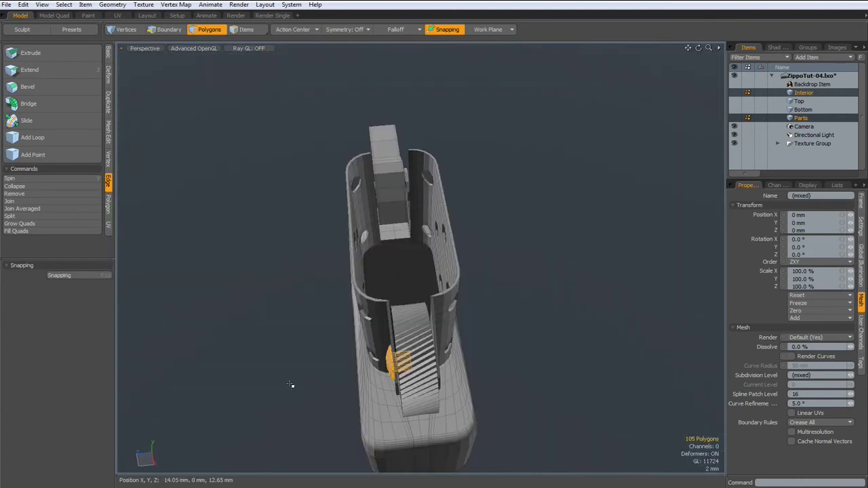
pyautogui.keyDown('alt'); pyautogui.moveTo(291, 332); pyautogui.dragTo(655, 359); pyautogui.keyUp('alt')
pyautogui.press('3')
pyautogui.keyDown('shift'); pyautogui.doubleClick(261, 314); pyautogui.keyUp('shift')
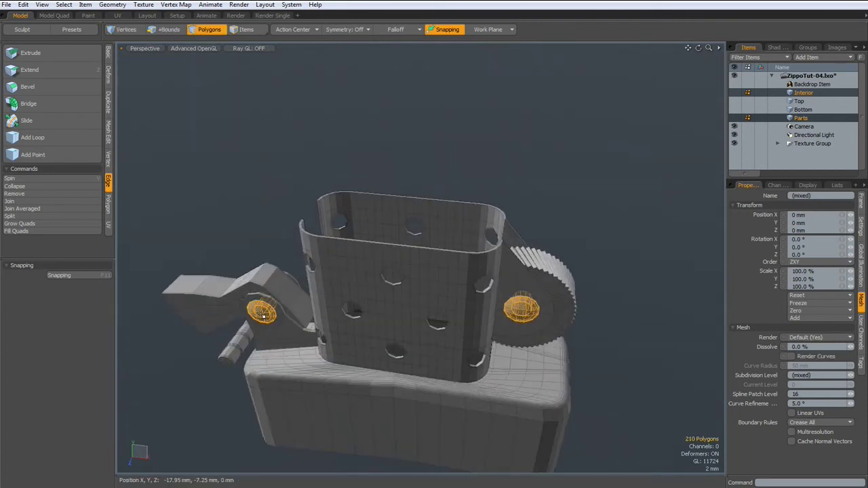
pyautogui.click(108, 101)
pyautogui.click(45, 62)
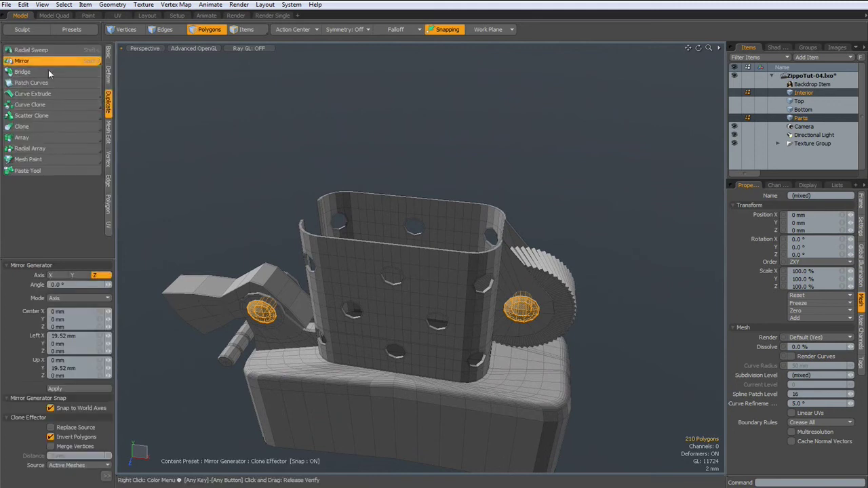
pyautogui.click(69, 389)
pyautogui.keyDown('alt'); pyautogui.moveTo(485, 339); pyautogui.dragTo(443, 365); pyautogui.keyUp('alt')
pyautogui.click(587, 242)
pyautogui.press('space')
pyautogui.click(609, 256)
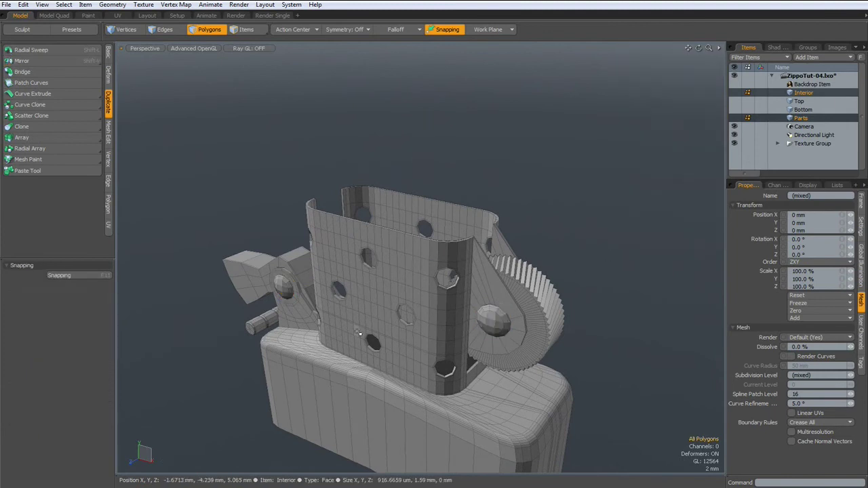
# Select all geometry except the striker wheel and convert it to subdivision surfaces.
pyautogui.scroll(-1, 393, 360)
pyautogui.scroll(2, 393, 360)
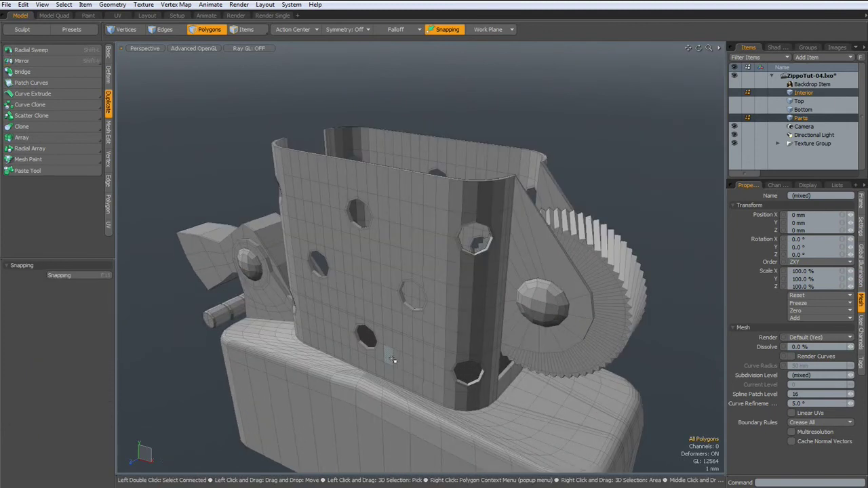
pyautogui.scroll(-2, 392, 359)
pyautogui.keyDown('alt'); pyautogui.keyDown('shift'); pyautogui.moveTo(414, 390); pyautogui.dragTo(421, 295); pyautogui.keyUp('shift'); pyautogui.keyUp('alt')
pyautogui.moveTo(186, 98); pyautogui.dragTo(646, 466)
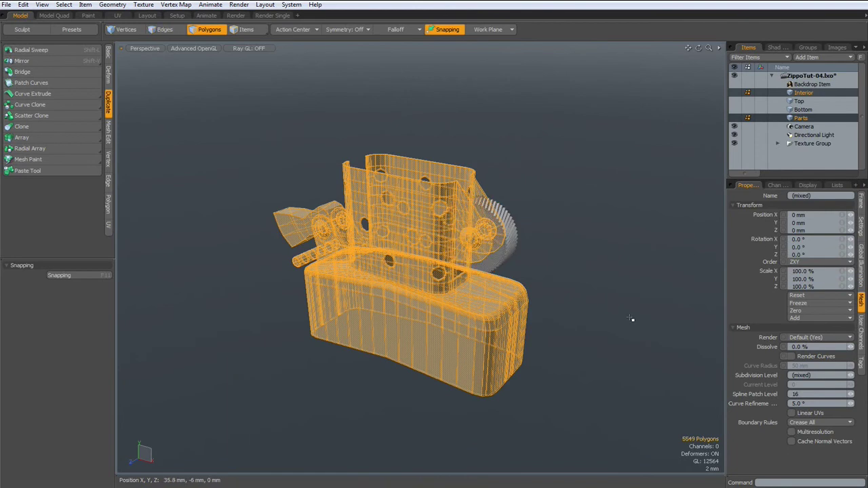
pyautogui.scroll(2, 624, 315)
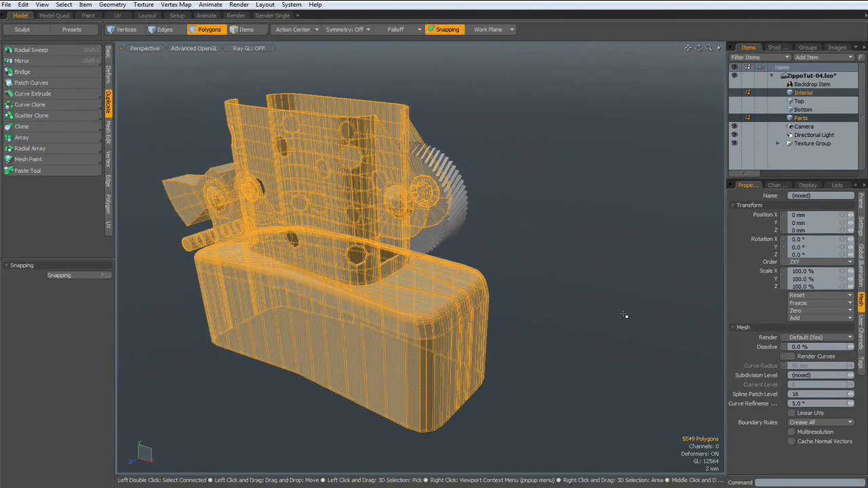
pyautogui.press('Tab')
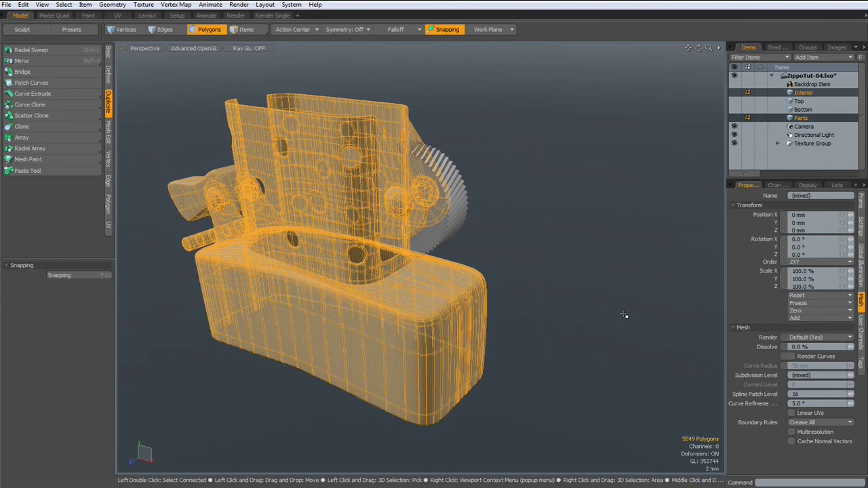
pyautogui.click(586, 290)
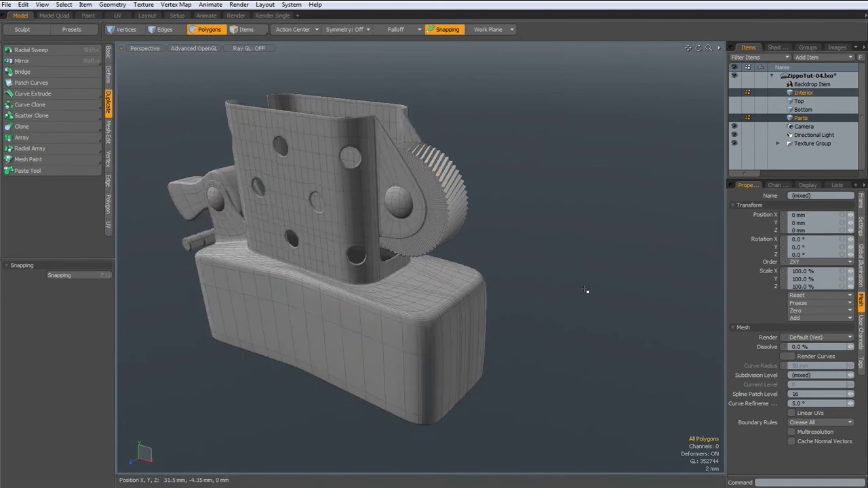
# Examine the smoothed insert from several angles and compare it with the backdrop reference photo, focusing on the area beneath the striker wheel.
pyautogui.scroll(3, 566, 306)
pyautogui.keyDown('alt'); pyautogui.moveTo(597, 304); pyautogui.dragTo(536, 310); pyautogui.keyUp('alt')
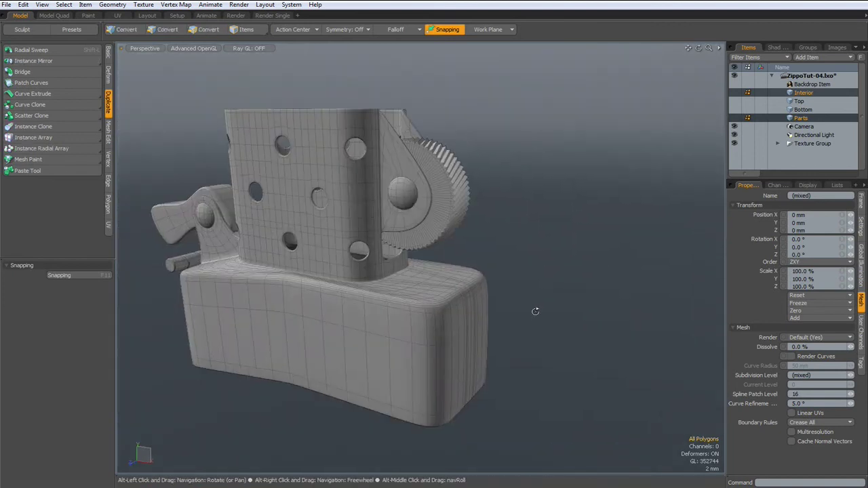
pyautogui.keyDown('alt'); pyautogui.keyDown('shift'); pyautogui.moveTo(280, 299); pyautogui.dragTo(418, 279); pyautogui.keyUp('shift'); pyautogui.keyUp('alt')
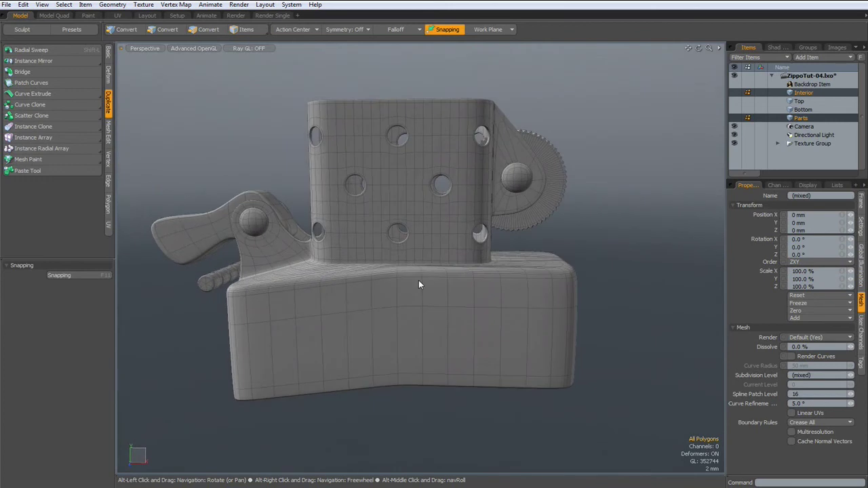
pyautogui.scroll(-2, 424, 283)
pyautogui.scroll(2, 425, 283)
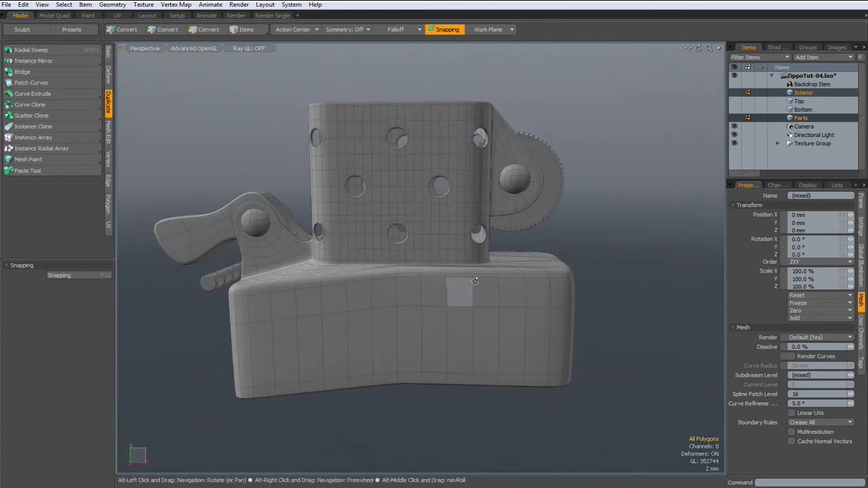
pyautogui.keyDown('alt'); pyautogui.moveTo(476, 281); pyautogui.dragTo(371, 314); pyautogui.keyUp('alt')
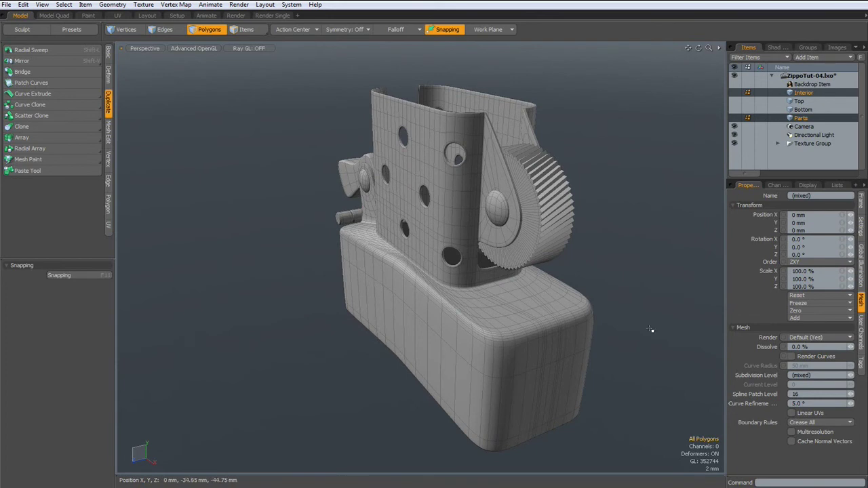
pyautogui.keyDown('alt'); pyautogui.moveTo(371, 314); pyautogui.dragTo(597, 353); pyautogui.keyUp('alt')
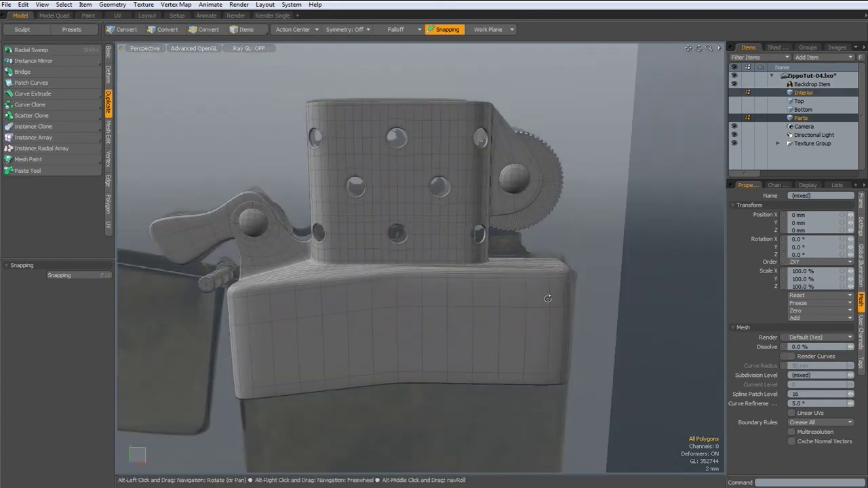
pyautogui.keyDown('alt'); pyautogui.scroll(-3, 531, 283); pyautogui.keyUp('alt')
pyautogui.moveTo(530, 282)
pyautogui.keyDown('alt'); pyautogui.mouseDown()
pyautogui.moveTo(527, 274)
pyautogui.moveTo(523, 296)
pyautogui.moveTo(470, 305)
pyautogui.moveTo(477, 281)
pyautogui.moveTo(520, 285)
pyautogui.moveTo(497, 292)
pyautogui.moveTo(504, 278)
pyautogui.mouseUp(); pyautogui.keyUp('alt')
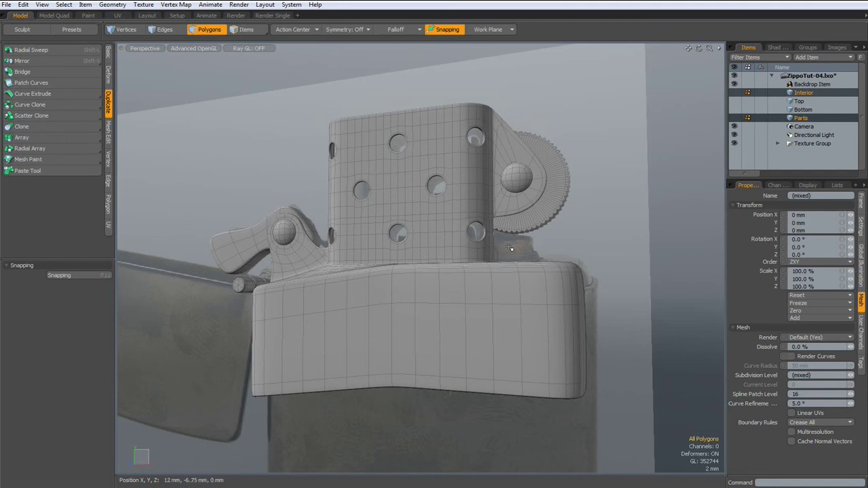
pyautogui.moveTo(511, 249)
pyautogui.keyDown('alt'); pyautogui.mouseDown()
pyautogui.moveTo(487, 258)
pyautogui.moveTo(518, 251)
pyautogui.mouseUp(); pyautogui.keyUp('alt')
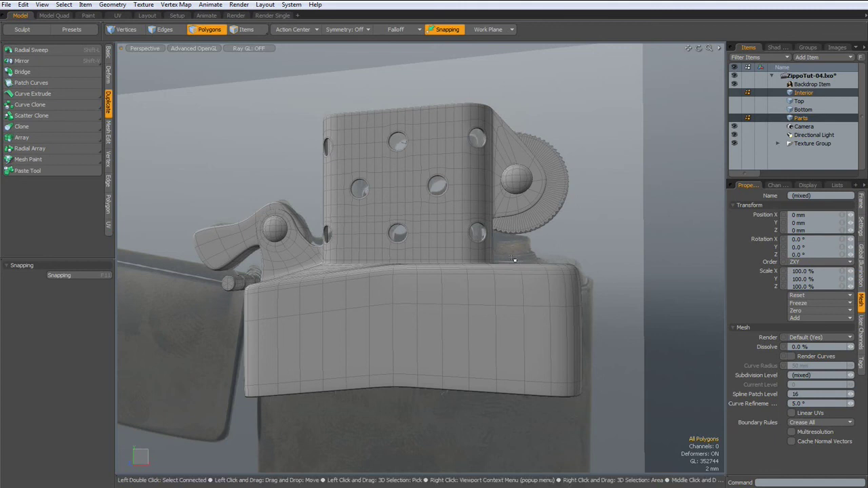
pyautogui.click(734, 84)
# Select the whole striker wheel and remove it to clear the space between the brackets.
pyautogui.keyDown('alt'); pyautogui.moveTo(509, 288); pyautogui.dragTo(640, 307); pyautogui.keyUp('alt')
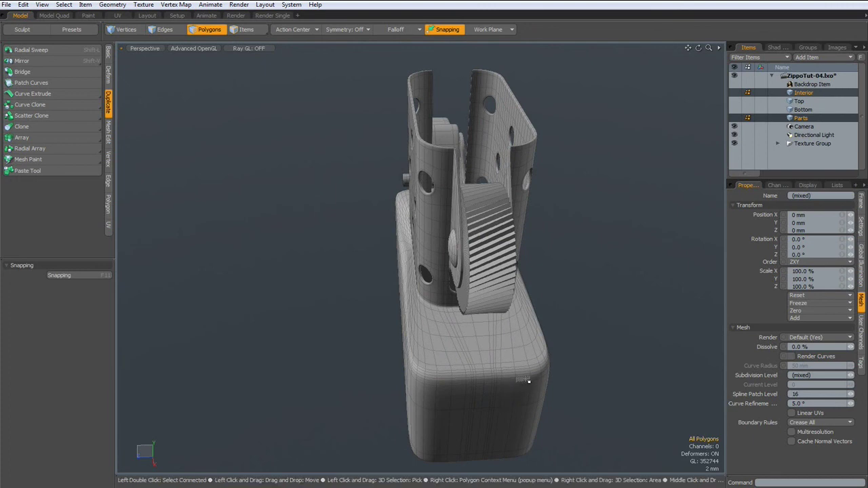
pyautogui.doubleClick(491, 237)
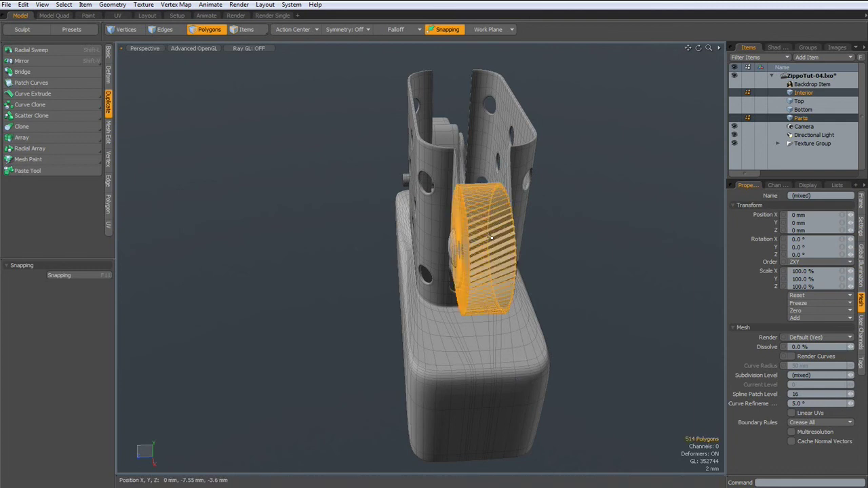
pyautogui.press('Delete')
# Examine the gap between the two disc bosses and the Interior's top surface beneath the wheel bracket.
pyautogui.press('KP_1')
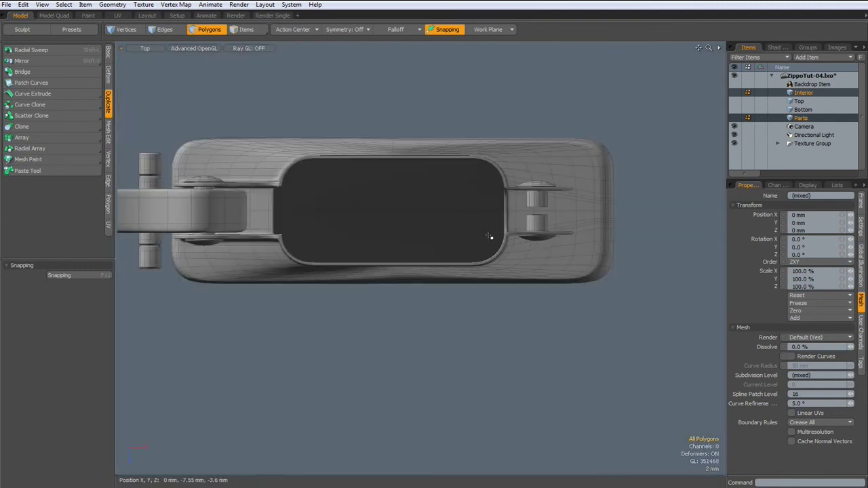
pyautogui.keyDown('alt'); pyautogui.moveTo(604, 184); pyautogui.dragTo(419, 310); pyautogui.keyUp('alt')
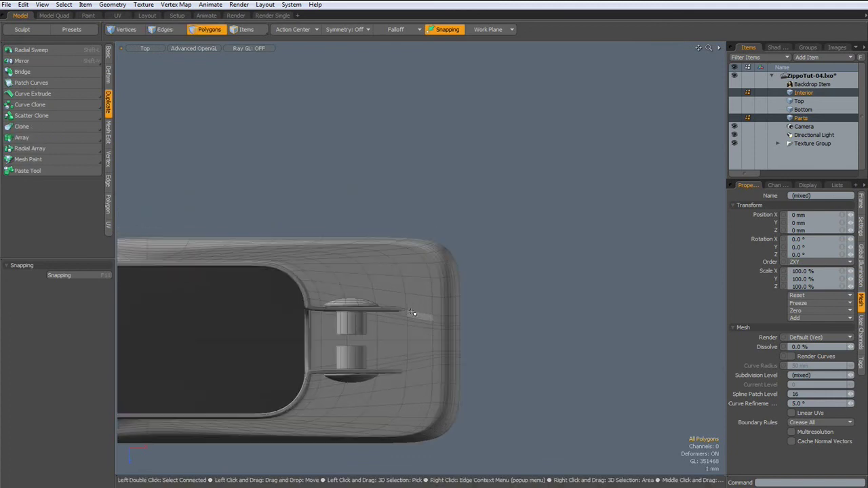
pyautogui.scroll(2, 414, 313)
pyautogui.scroll(-2, 414, 313)
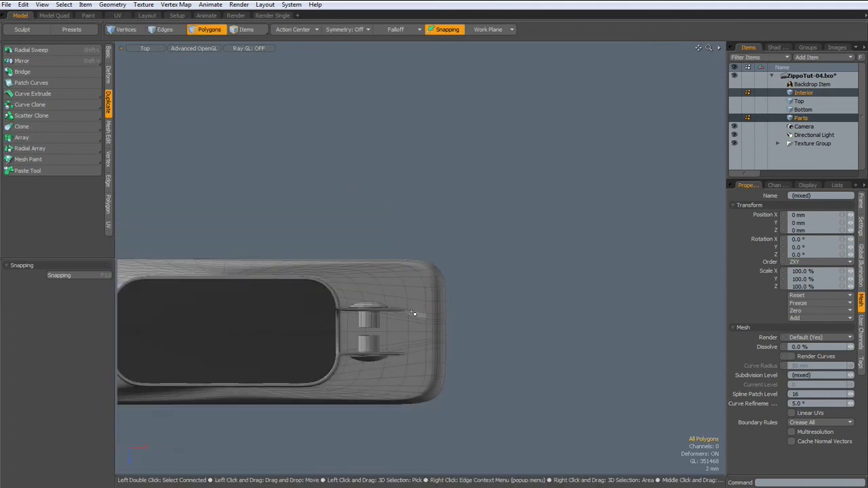
pyautogui.keyDown('alt'); pyautogui.moveTo(388, 321); pyautogui.dragTo(434, 285); pyautogui.keyUp('alt')
pyautogui.scroll(5, 468, 255)
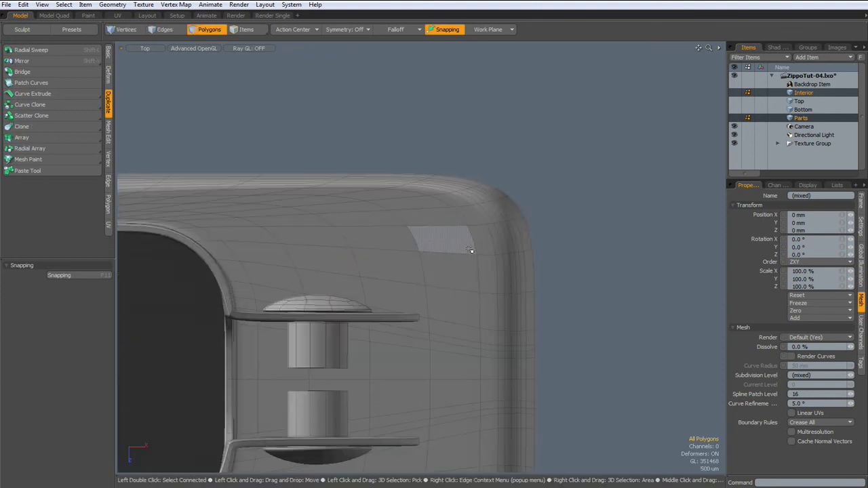
pyautogui.scroll(-3, 472, 251)
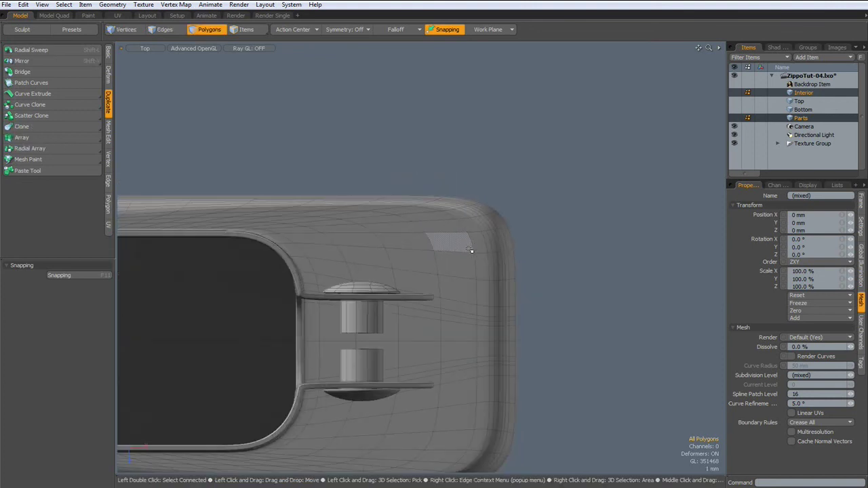
pyautogui.scroll(1, 354, 305)
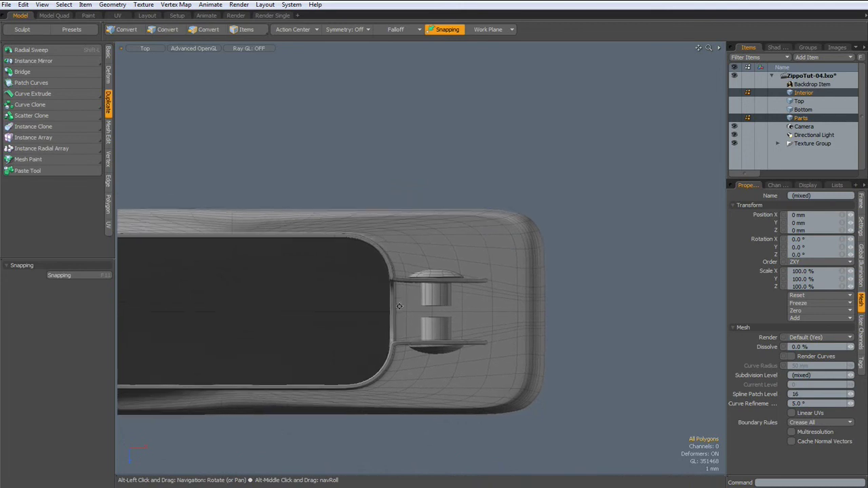
pyautogui.press('3')
pyautogui.scroll(3, 407, 306)
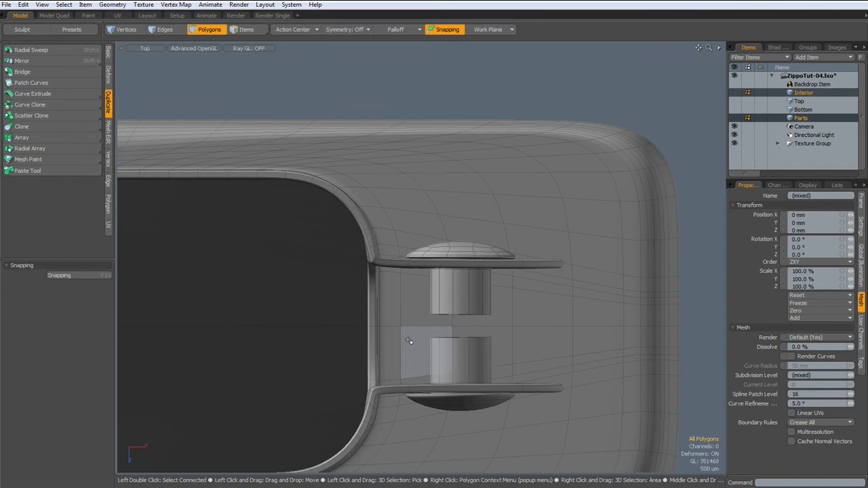
pyautogui.hotkey('ctrl', 'space')
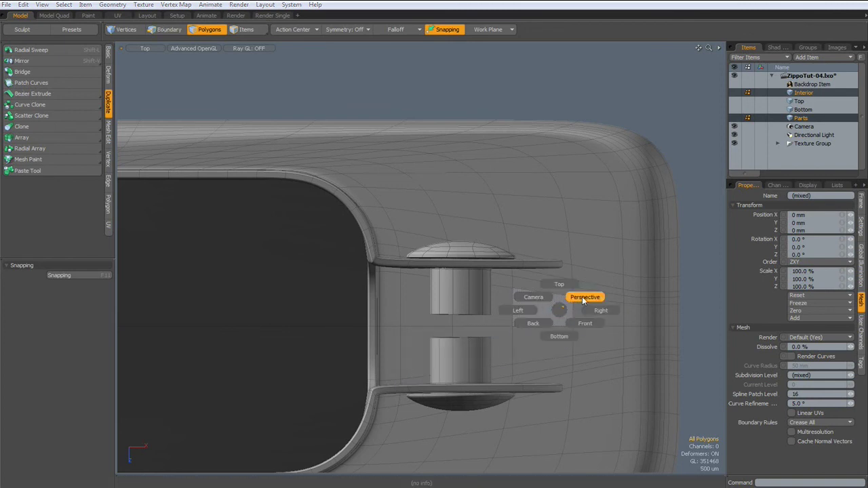
pyautogui.click(583, 297)
pyautogui.keyDown('alt'); pyautogui.moveTo(397, 333); pyautogui.dragTo(483, 312); pyautogui.keyUp('alt')
pyautogui.keyDown('ctrl'); pyautogui.keyDown('alt'); pyautogui.moveTo(389, 333); pyautogui.dragTo(464, 365); pyautogui.keyUp('alt'); pyautogui.keyUp('ctrl')
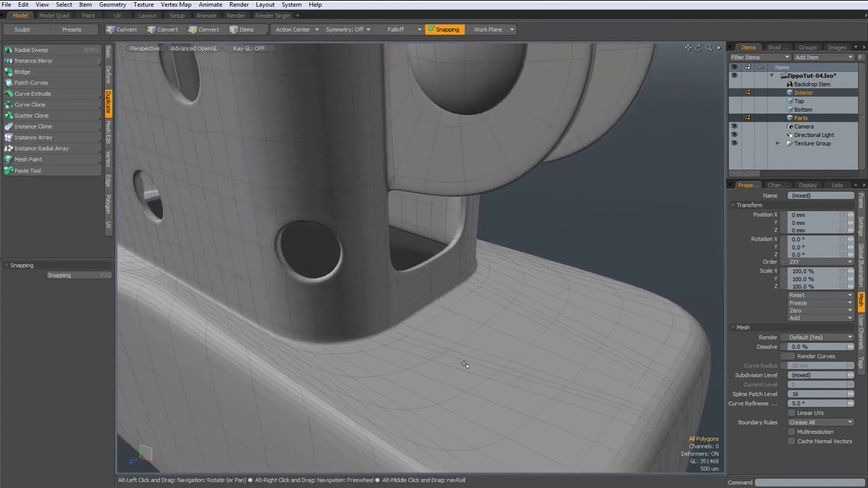